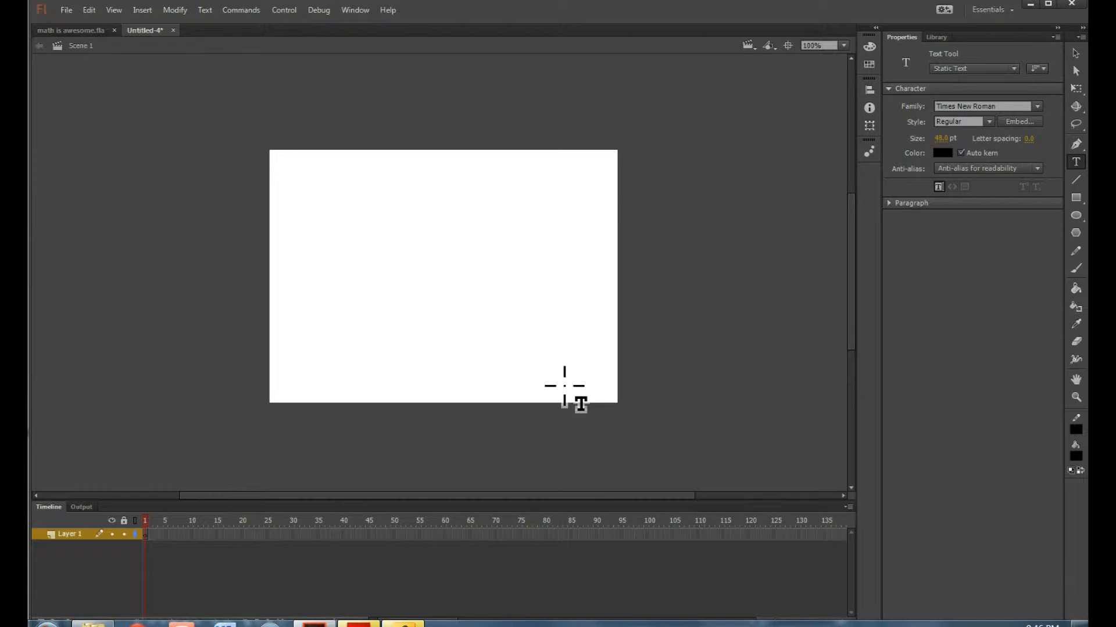
# - Create a new ActionScript 3.0 document with a 300 × 75 pixel stage
pyautogui.click(68, 10)
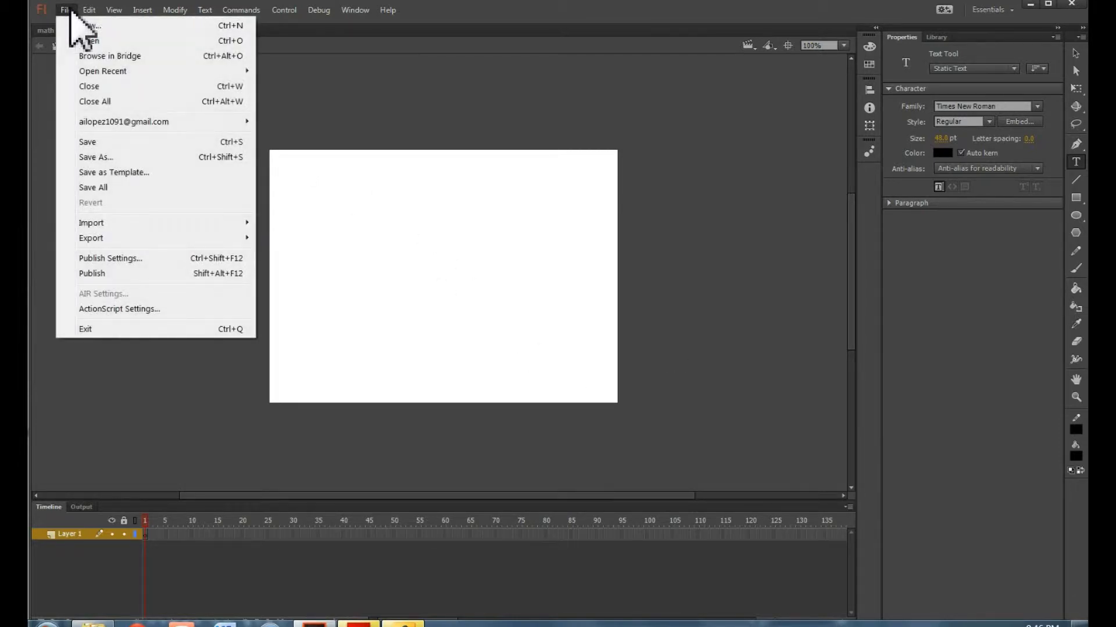
pyautogui.click(79, 25)
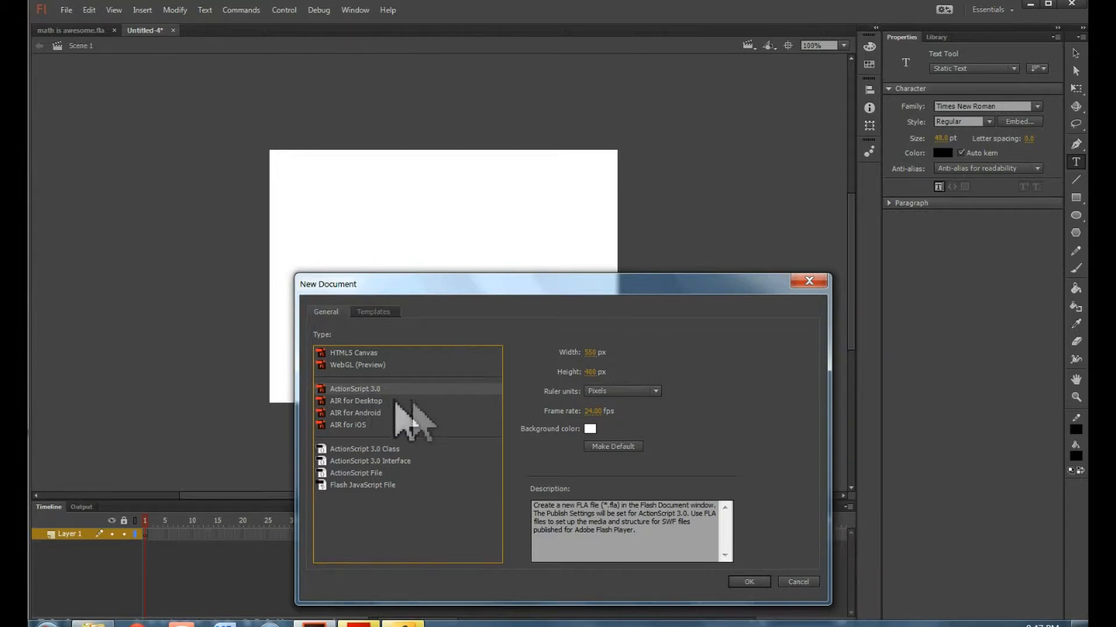
pyautogui.click(598, 353)
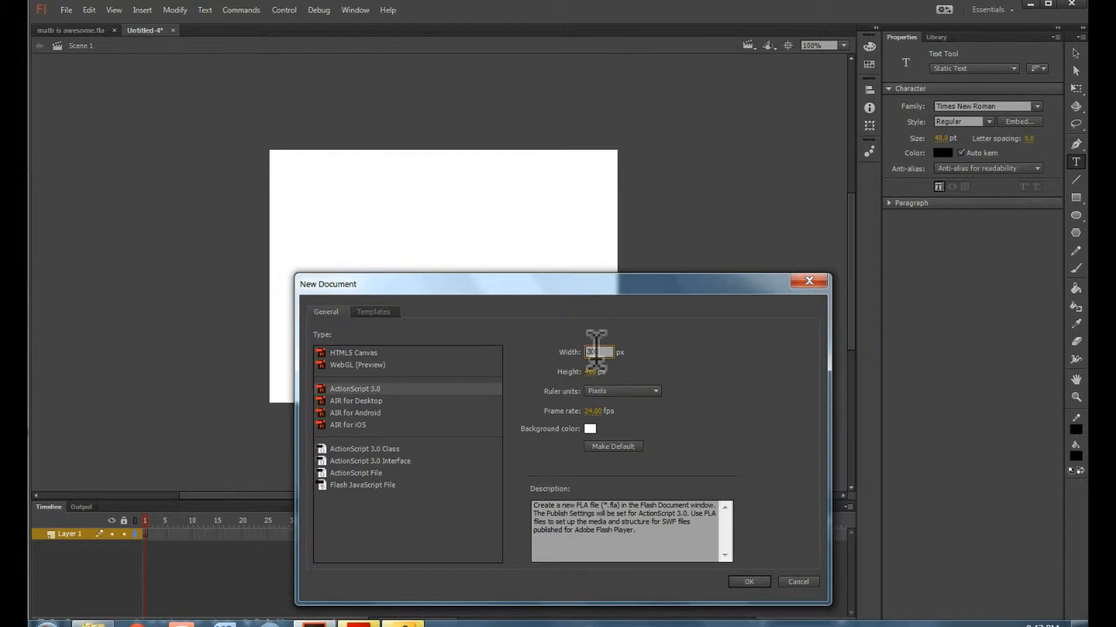
pyautogui.click(592, 372)
pyautogui.write('75')
pyautogui.click(687, 403)
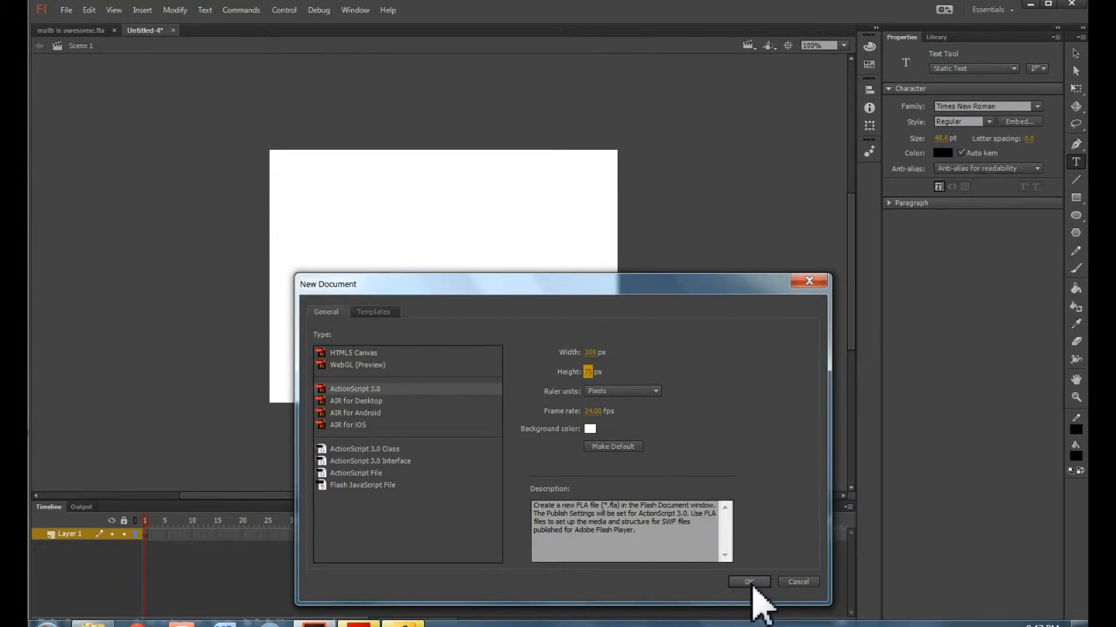
pyautogui.click(749, 583)
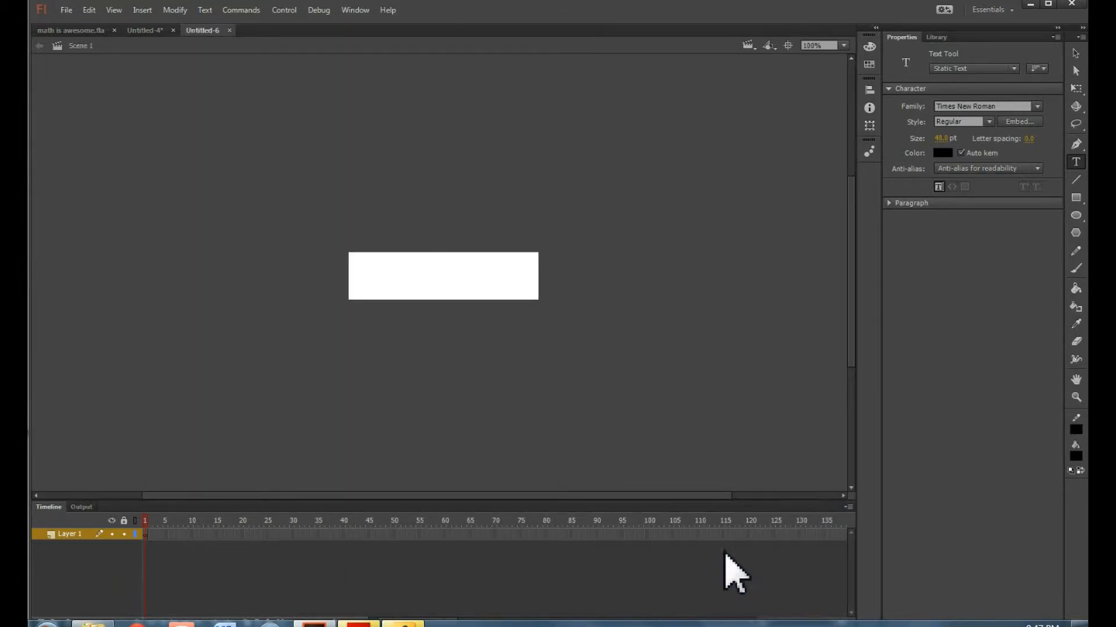
# - Zoom the stage to 400%, type 'Angie' as static text, and select all its letters
pyautogui.click(843, 45)
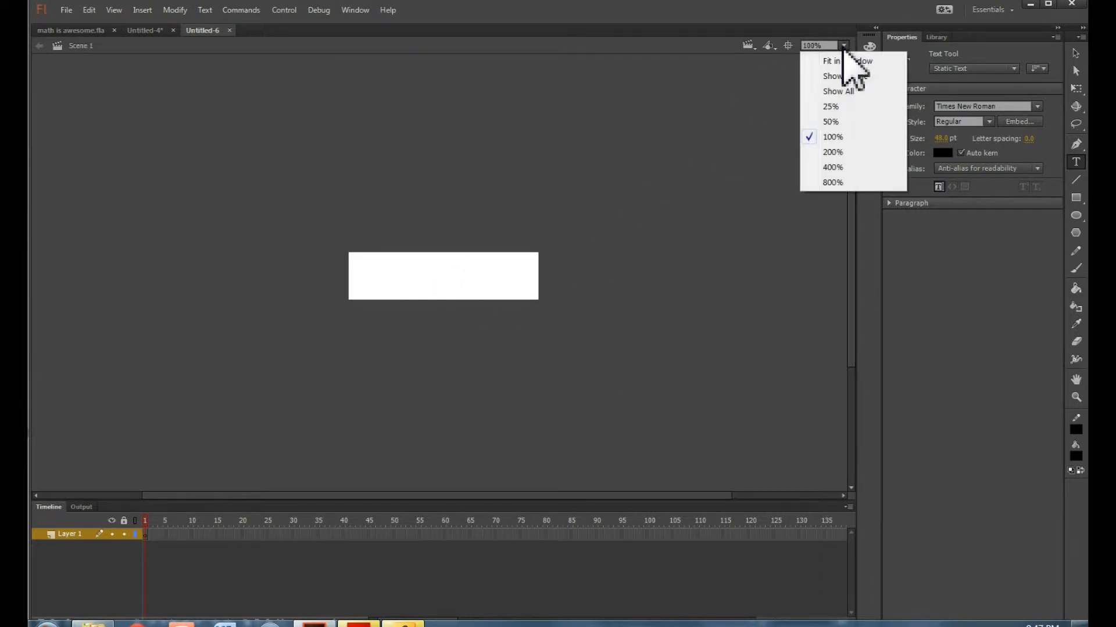
pyautogui.click(832, 167)
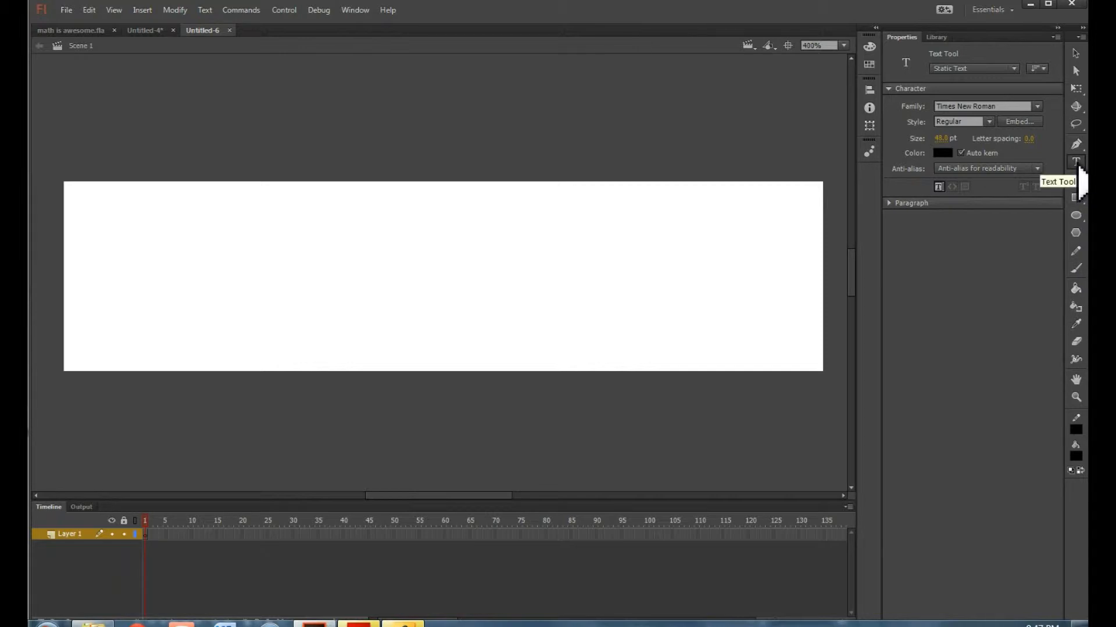
pyautogui.click(343, 289)
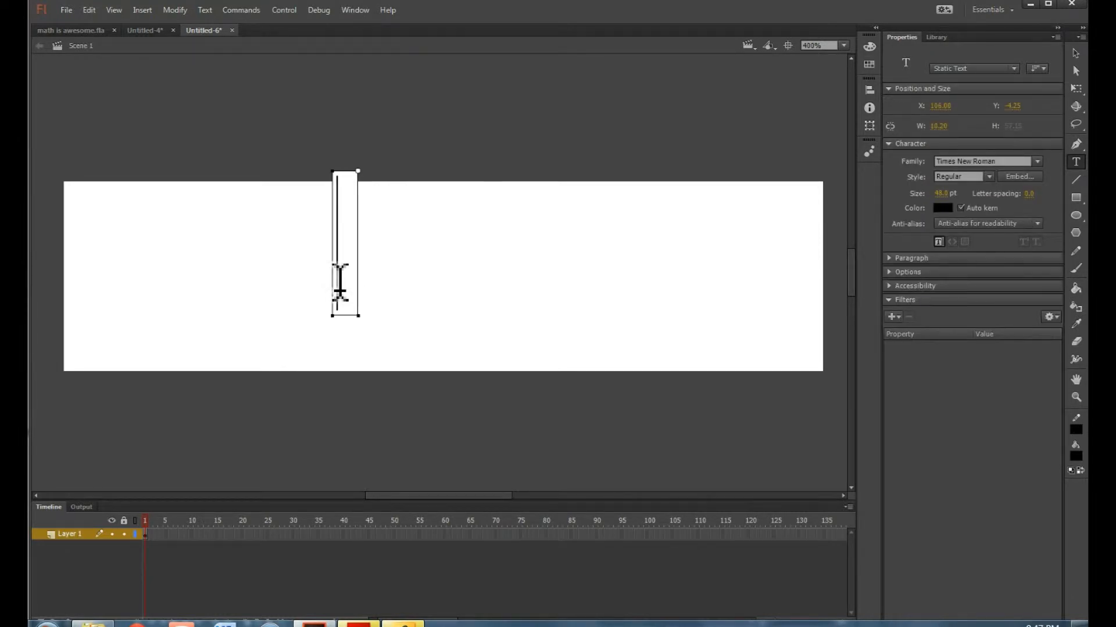
pyautogui.write('Angie')
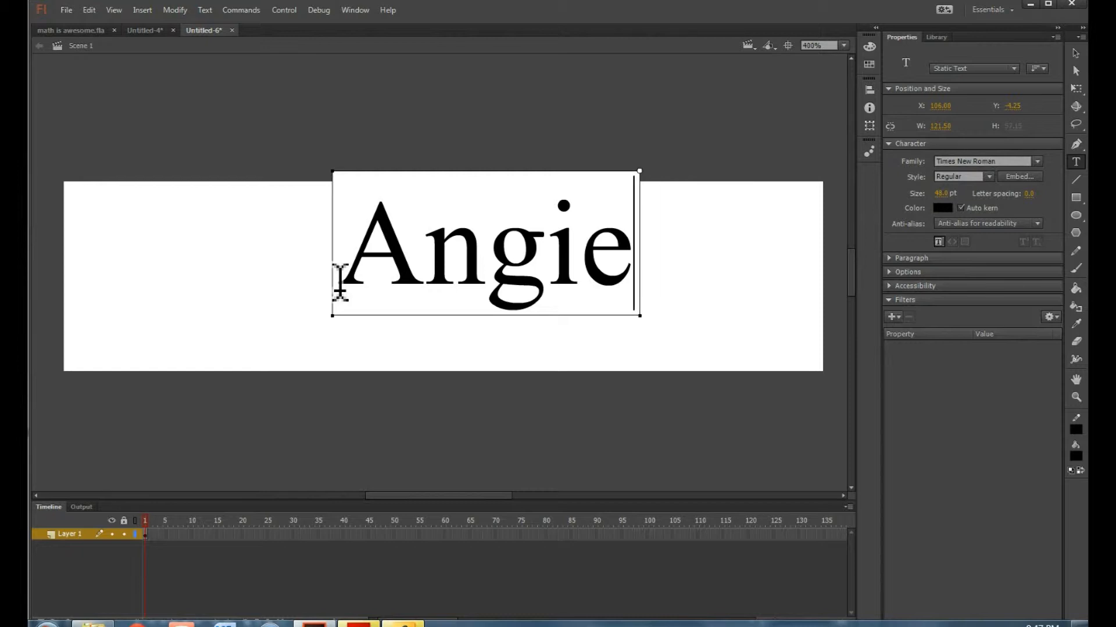
pyautogui.moveTo(340, 267); pyautogui.dragTo(637, 262)
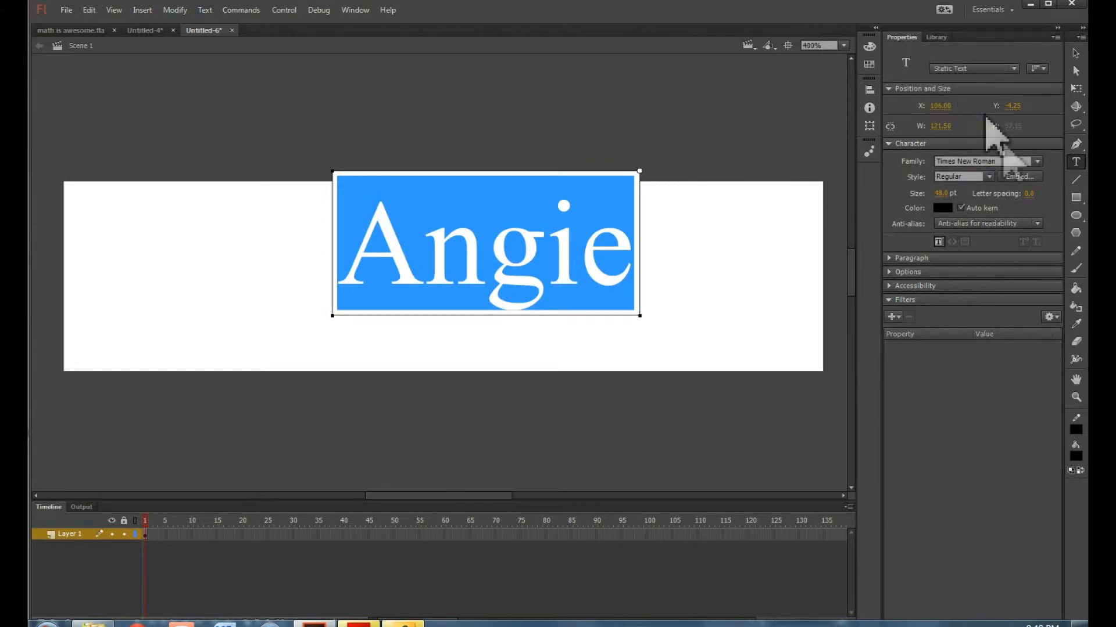
# - Change Angie's font to Jokerman and its colour to dark teal #003333
pyautogui.click(1037, 163)
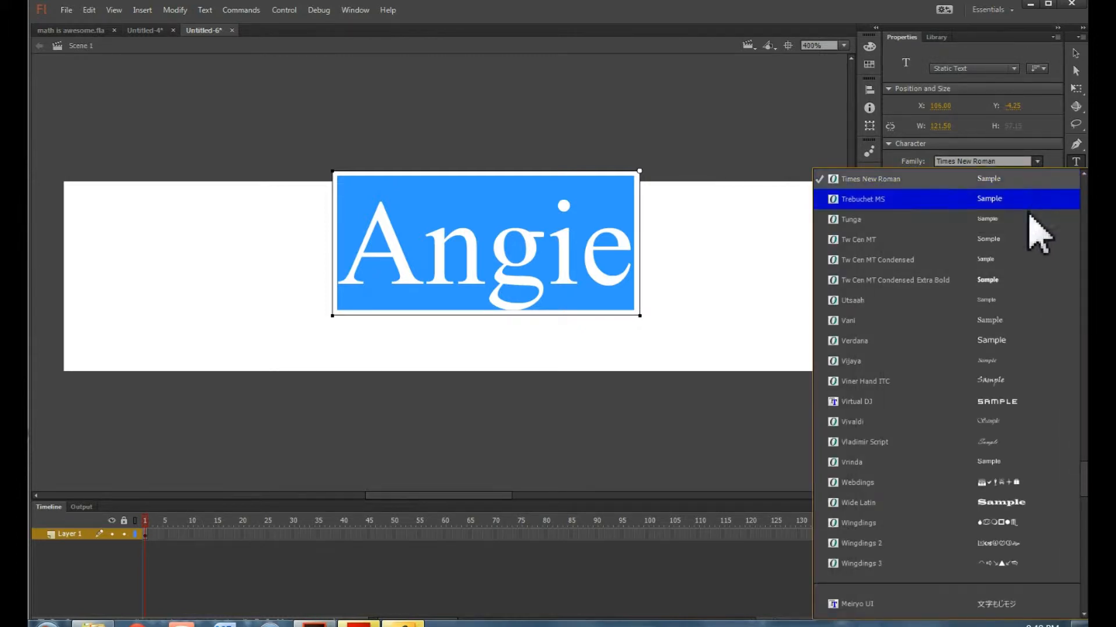
pyautogui.scroll(5, 1011, 285)
pyautogui.scroll(10, 1020, 299)
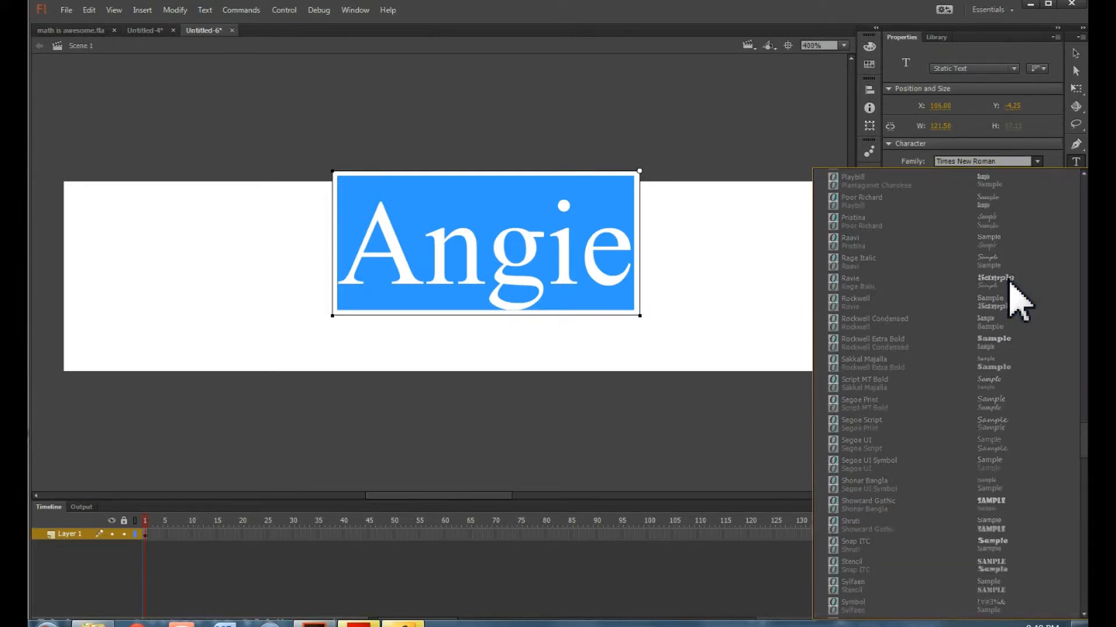
pyautogui.scroll(10, 1011, 282)
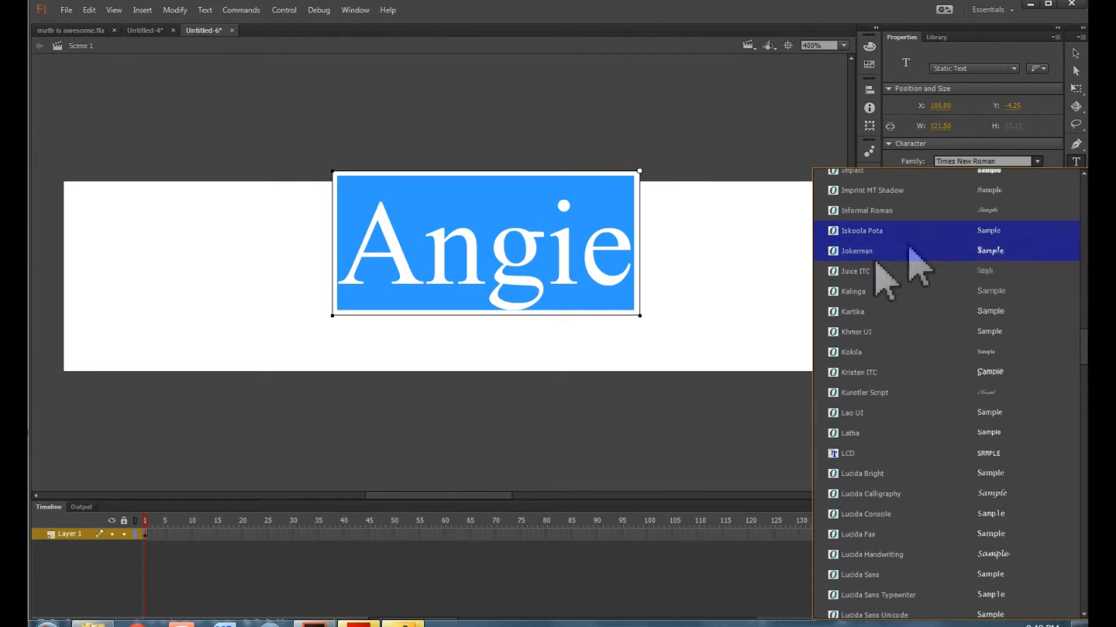
pyautogui.click(876, 253)
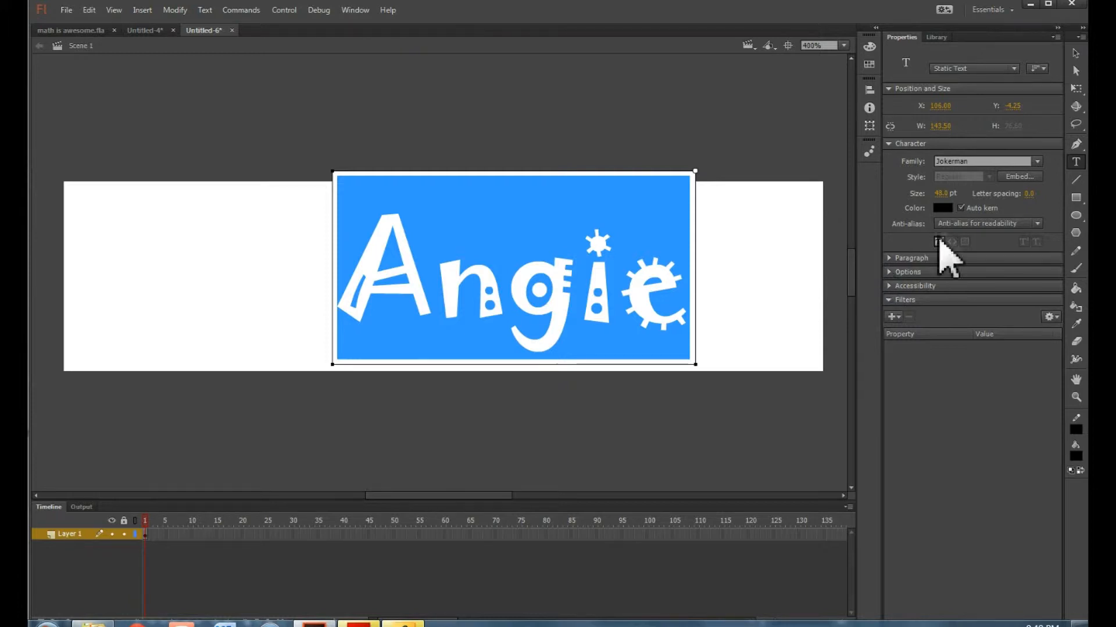
pyautogui.click(944, 208)
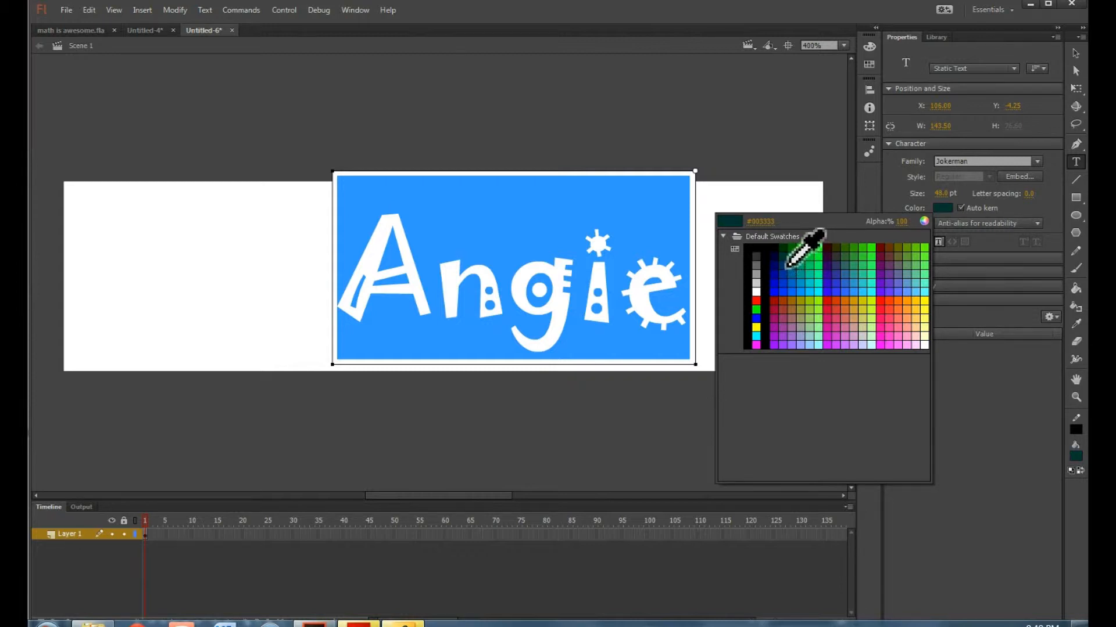
pyautogui.click(784, 258)
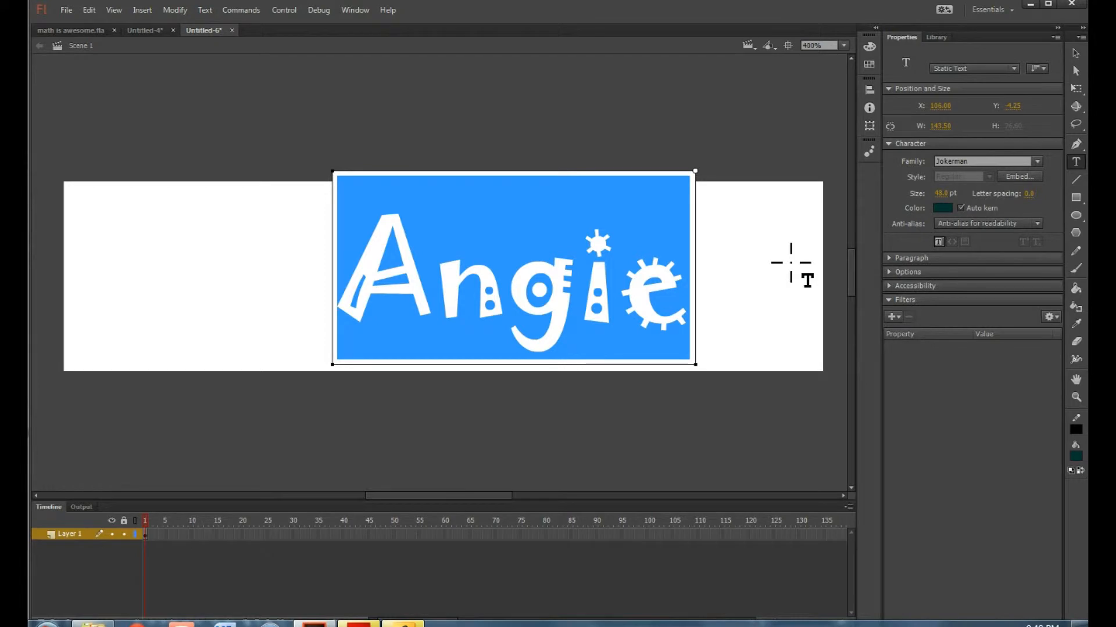
pyautogui.click(781, 272)
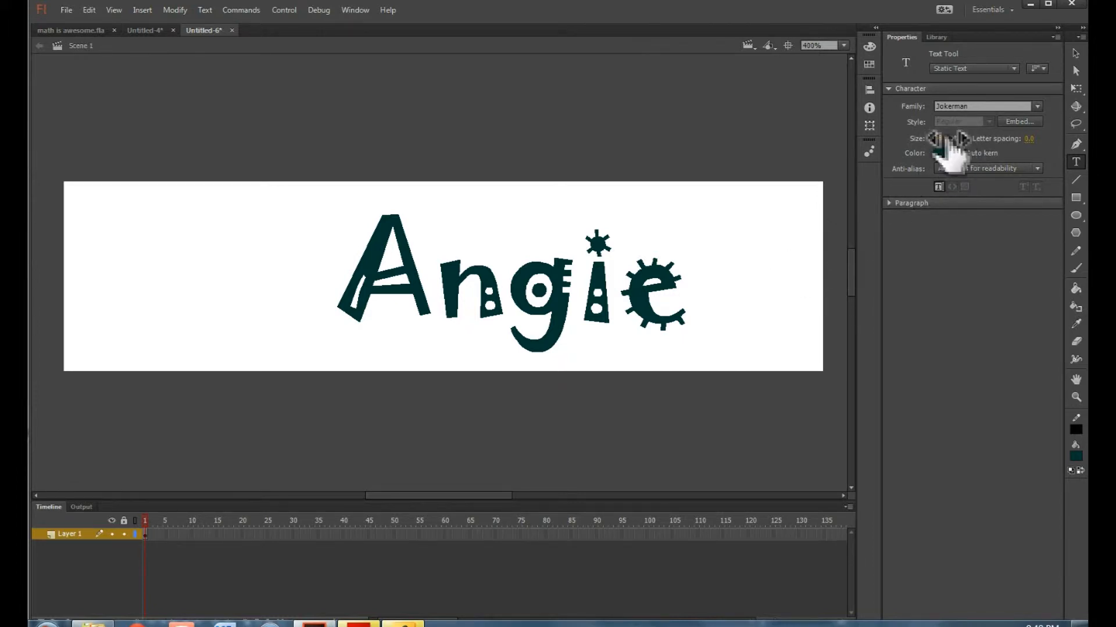
# - Select the Angie text object and align it to the stage's horizontal and vertical centre
pyautogui.click(1076, 53)
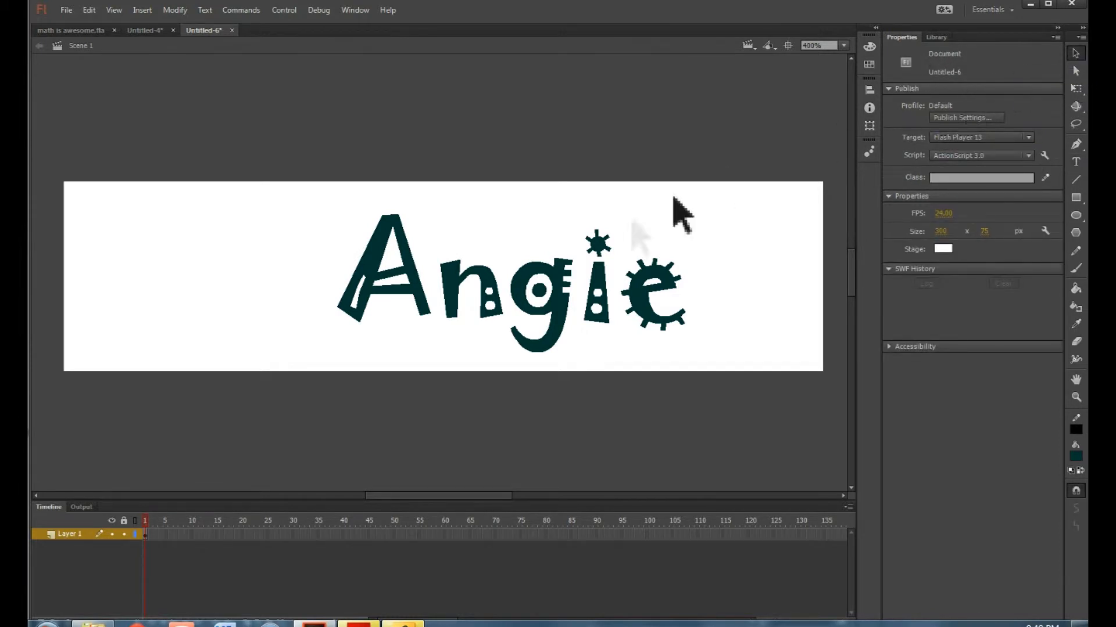
pyautogui.click(564, 285)
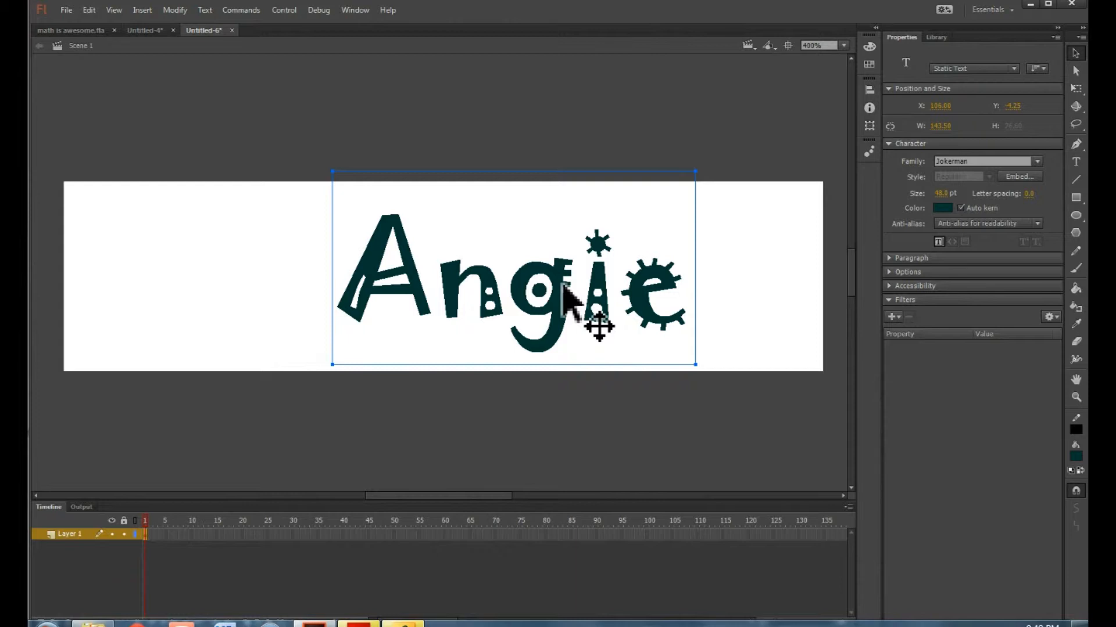
pyautogui.click(177, 10)
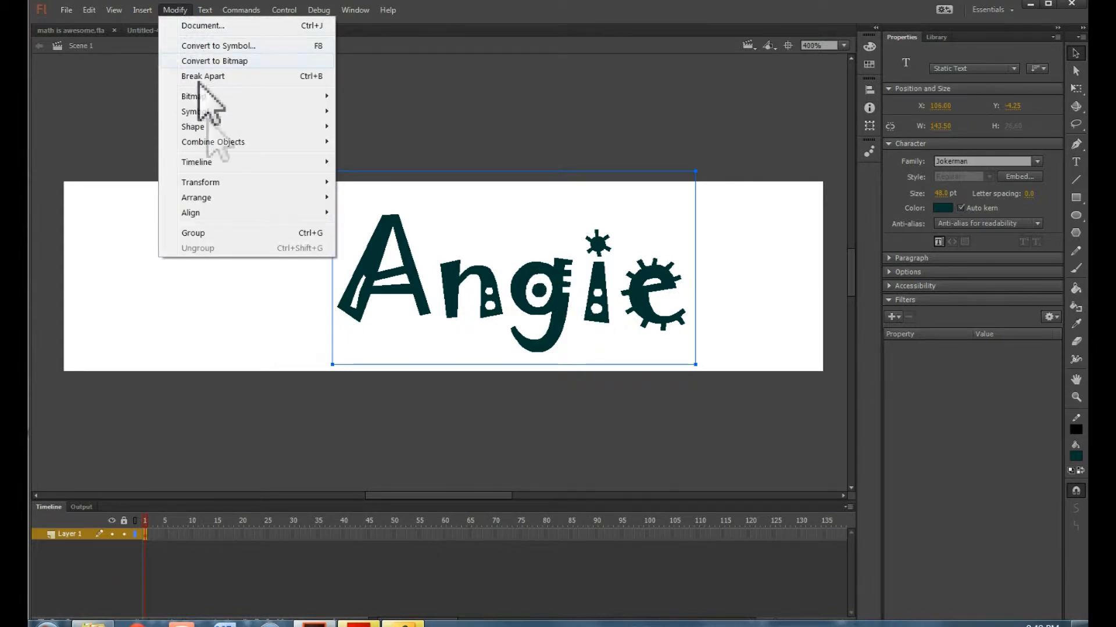
pyautogui.moveTo(240, 214)
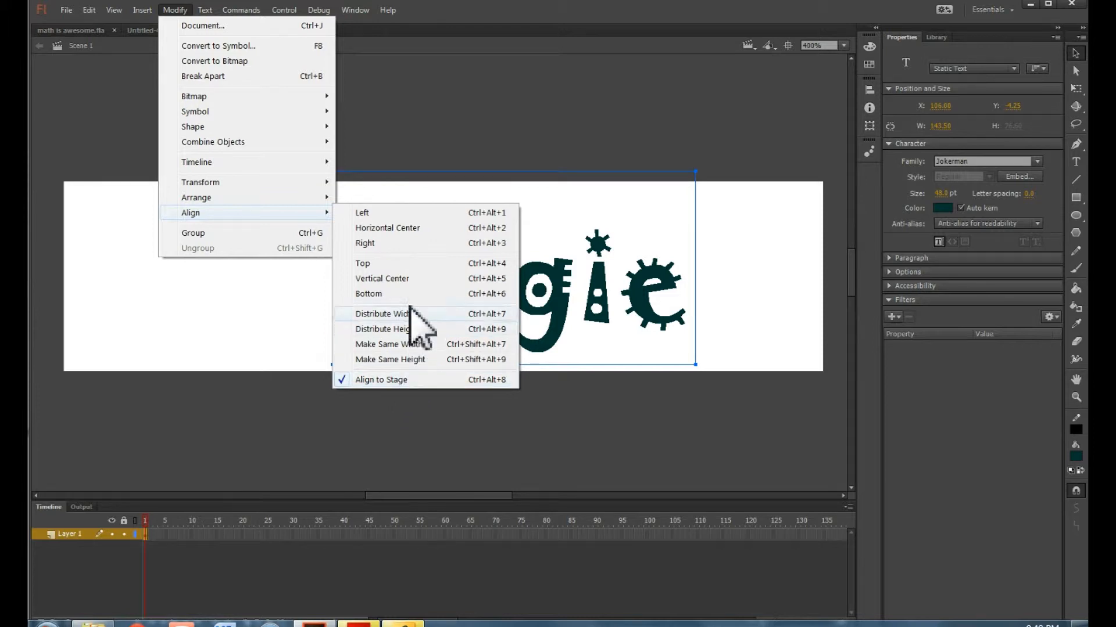
pyautogui.click(407, 228)
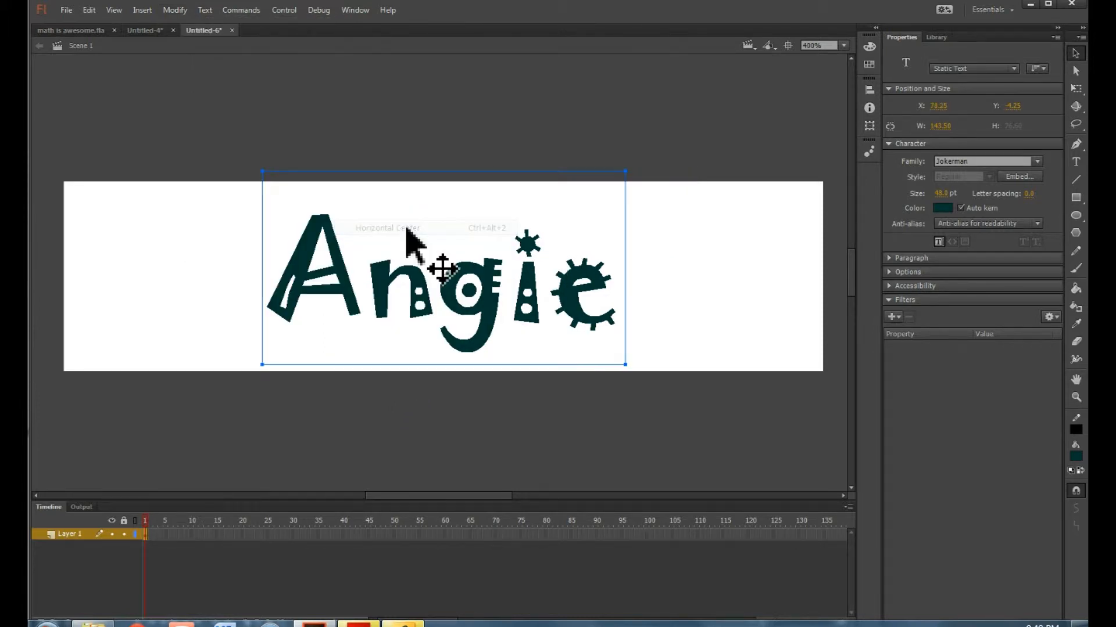
pyautogui.click(175, 10)
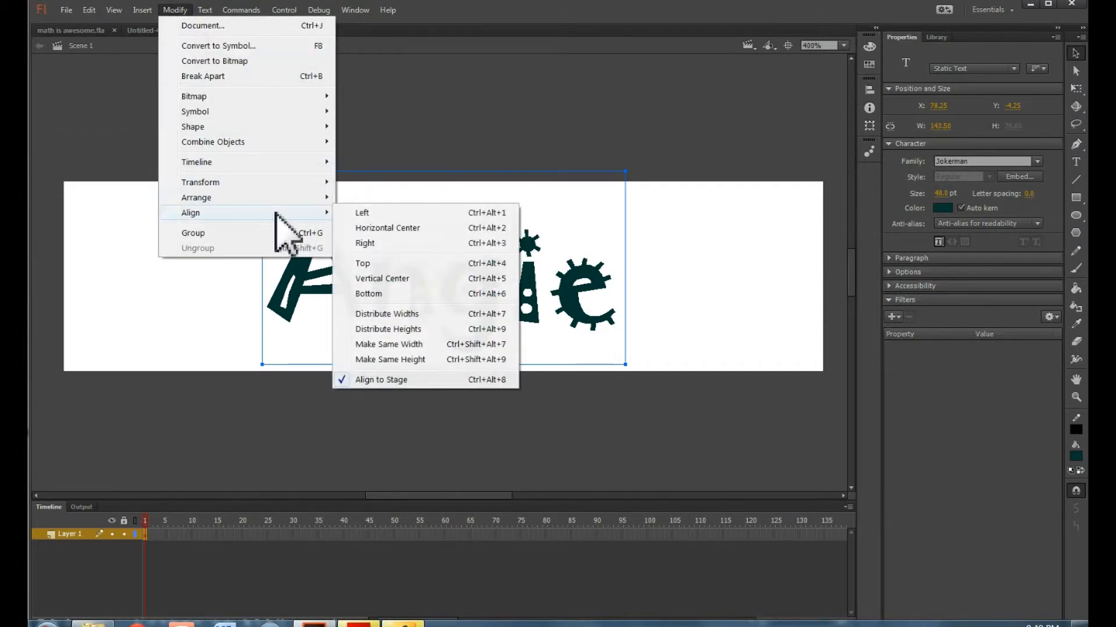
pyautogui.click(380, 279)
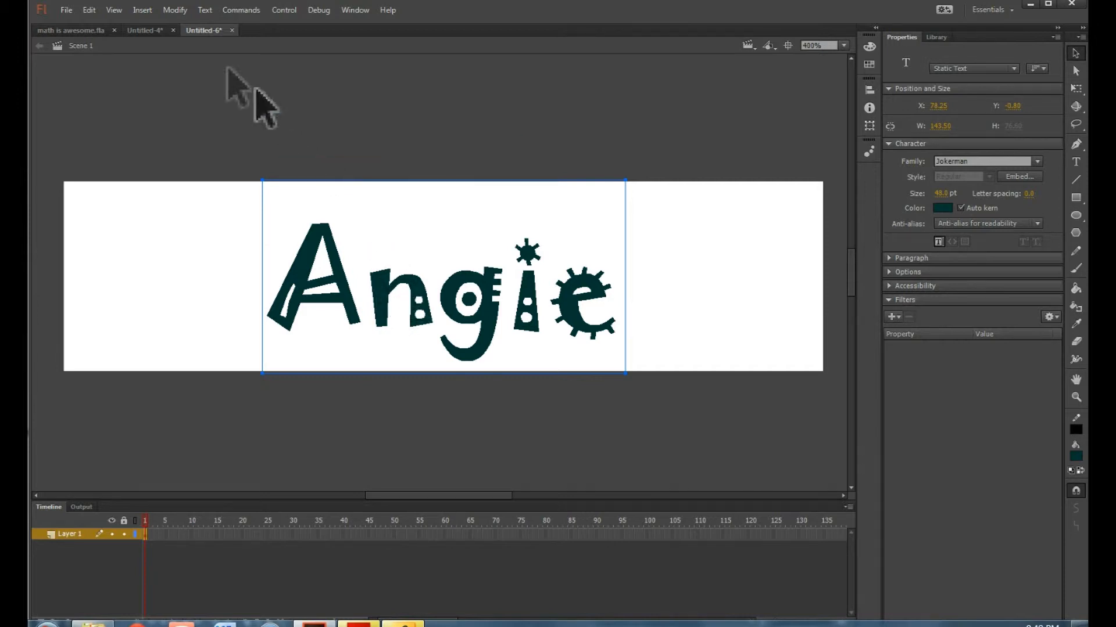
# - Apply Break Apart twice so Angie becomes one filled shape at X 88.25, Y 16.15
pyautogui.click(175, 10)
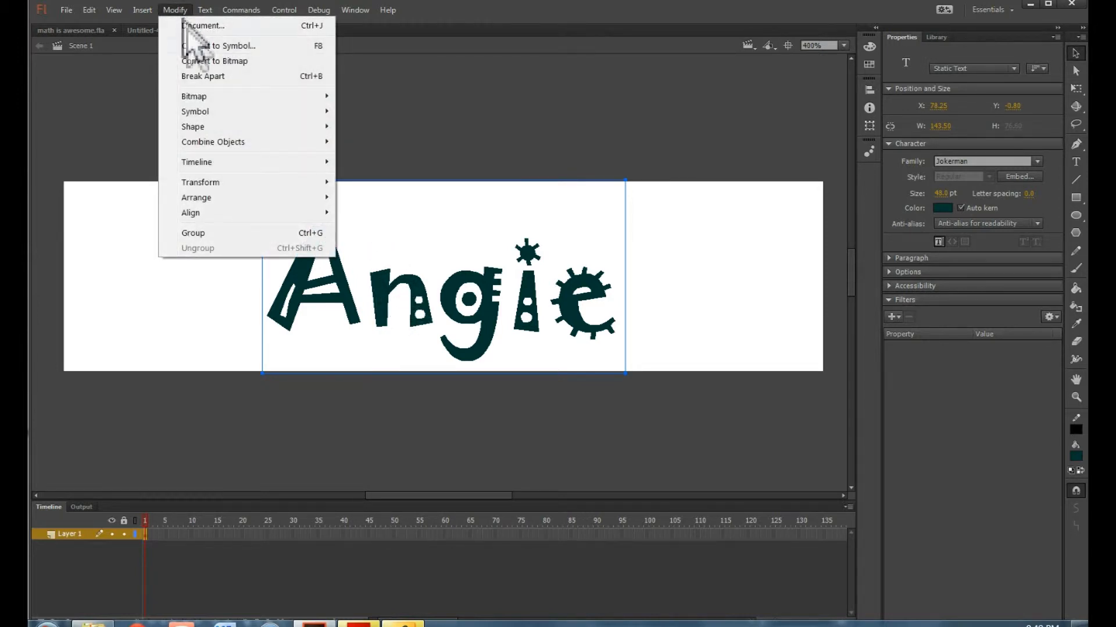
pyautogui.click(203, 76)
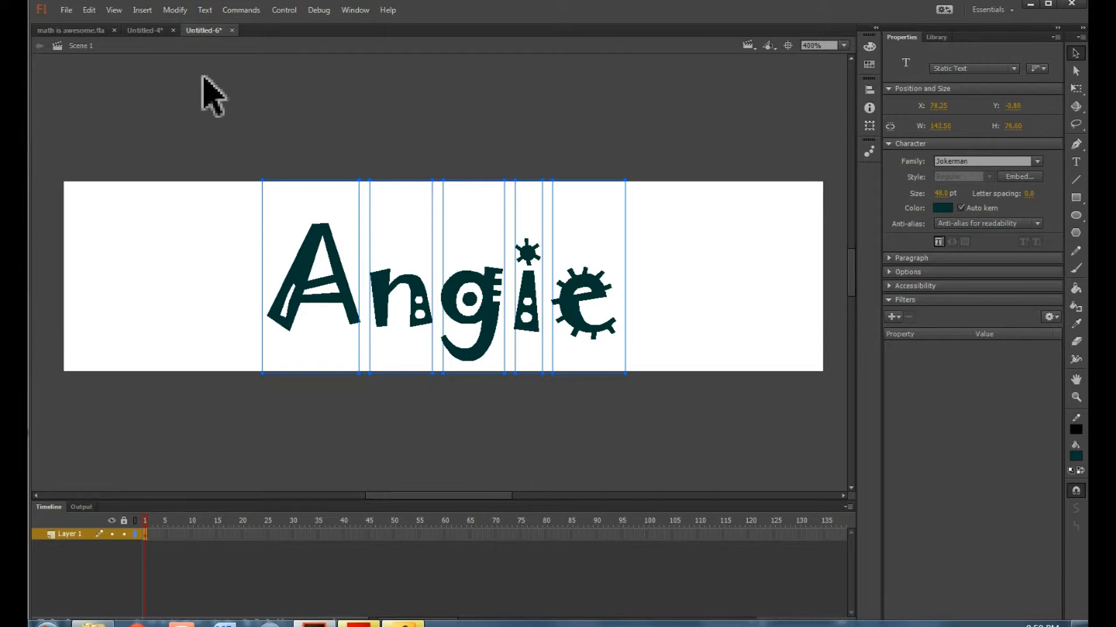
pyautogui.click(180, 10)
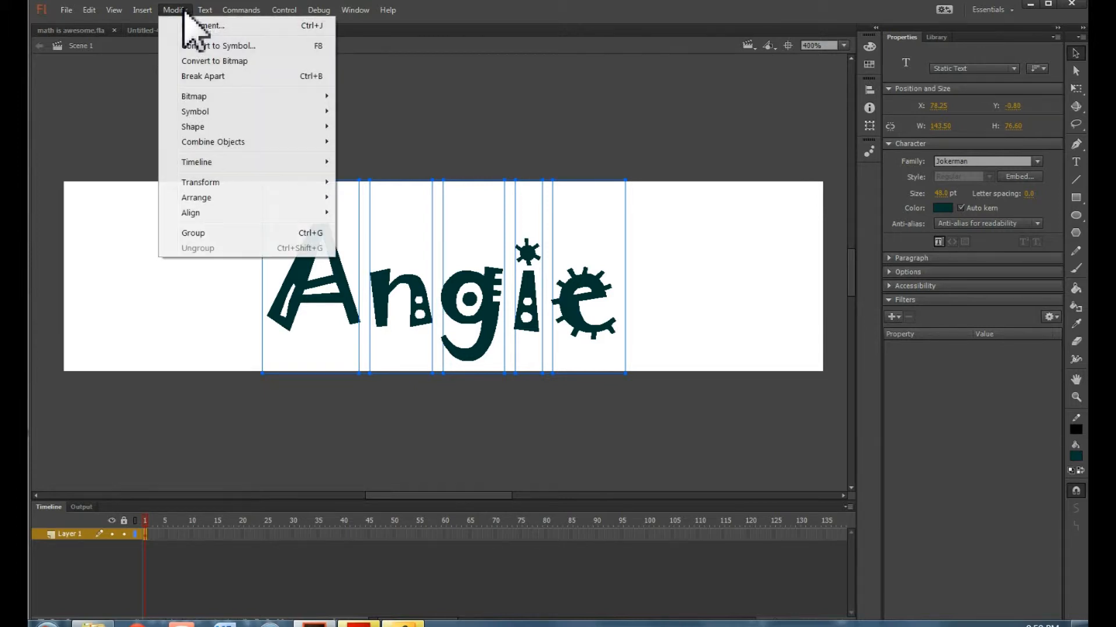
pyautogui.click(207, 76)
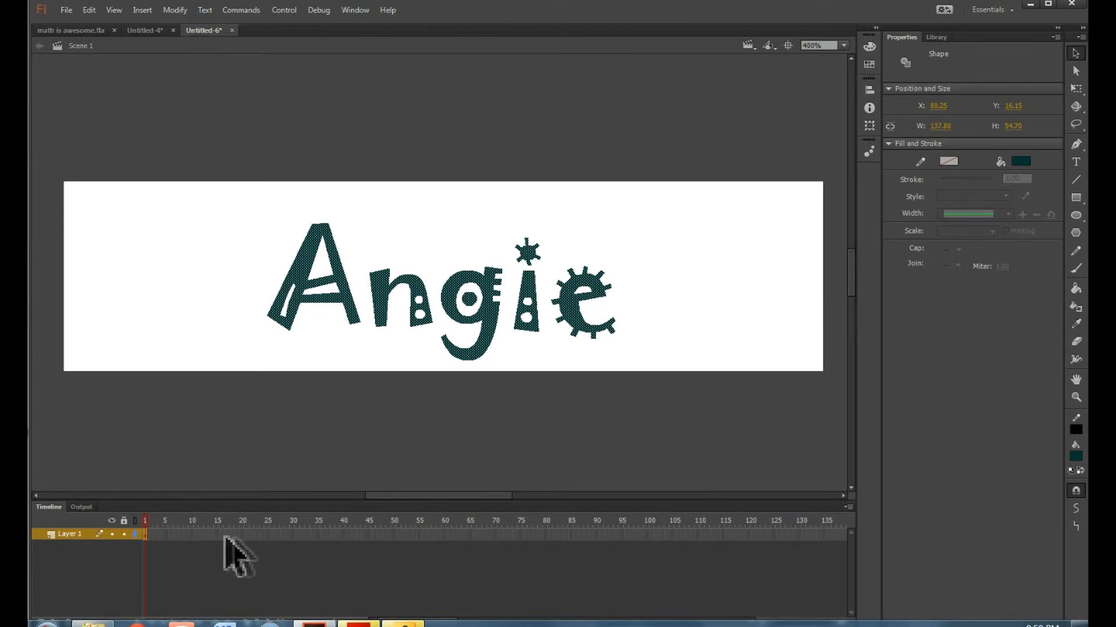
# - Insert keyframes on Layer 1 at frames 25 and 35
pyautogui.click(266, 535)
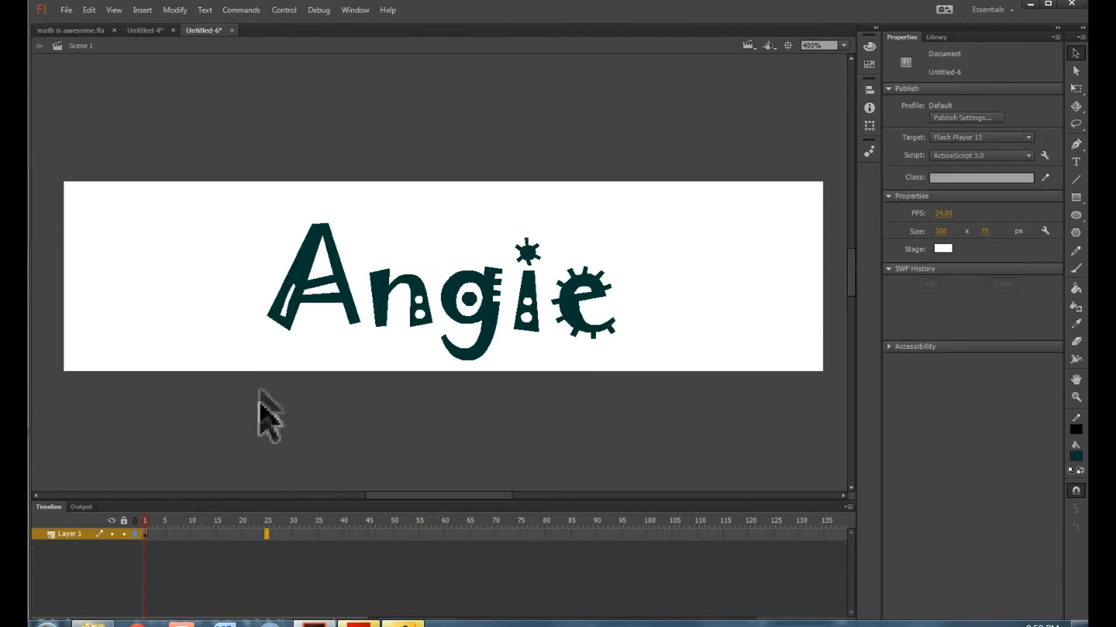
pyautogui.click(145, 12)
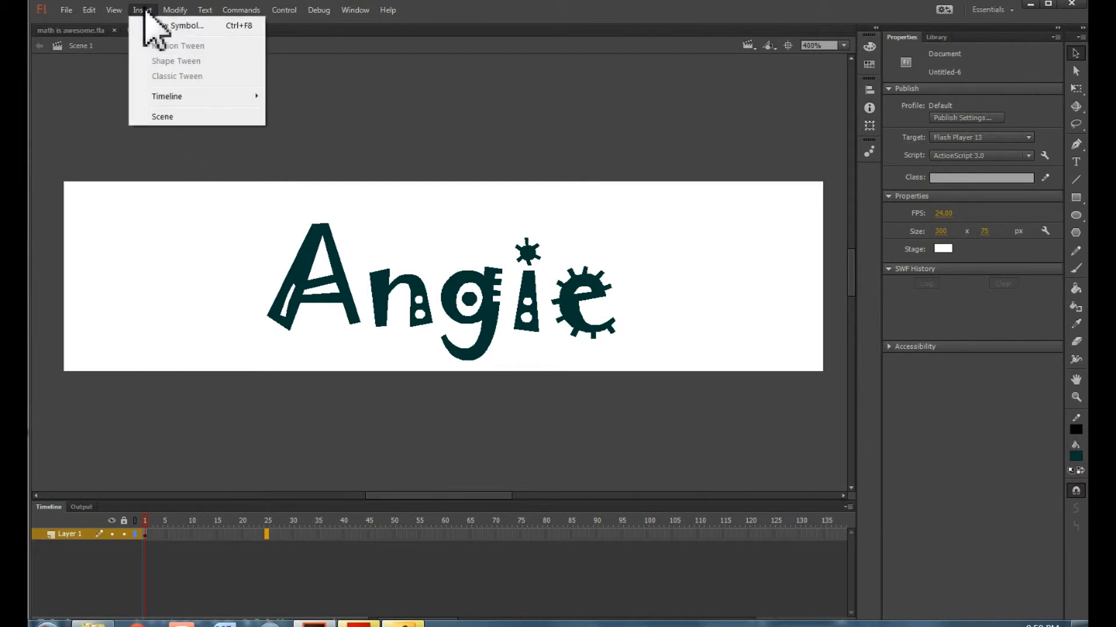
pyautogui.moveTo(189, 99)
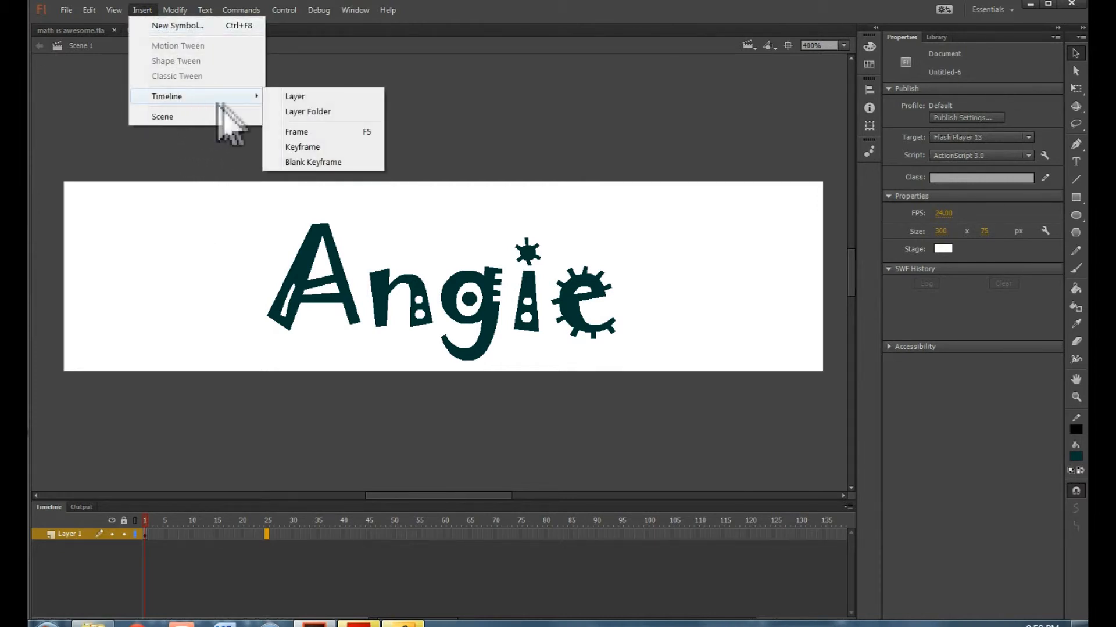
pyautogui.click(299, 147)
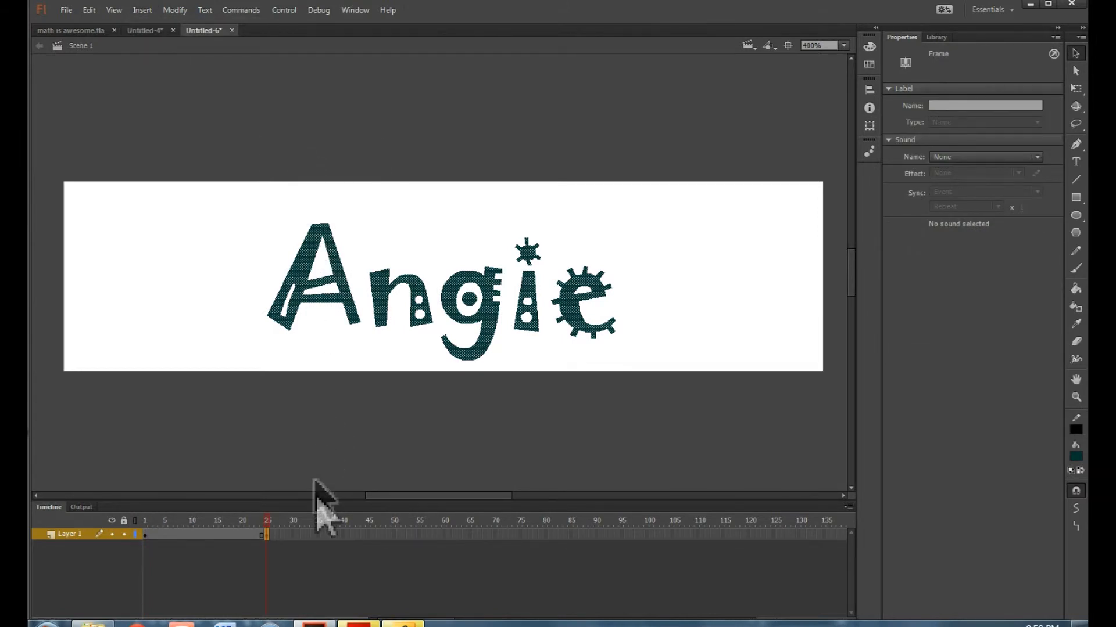
pyautogui.click(318, 534)
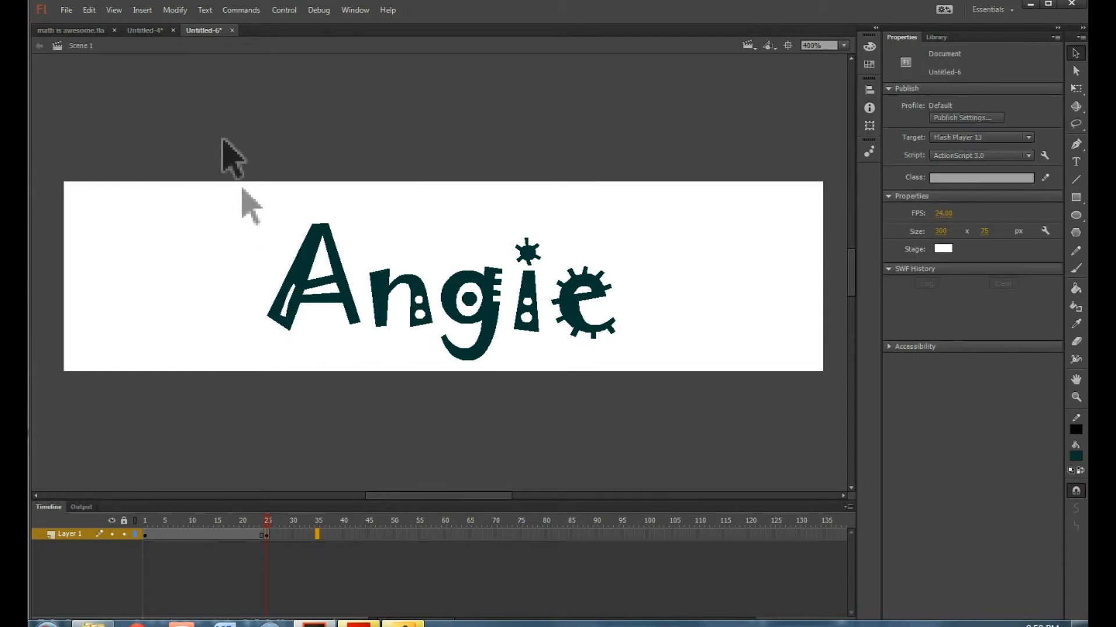
pyautogui.click(144, 11)
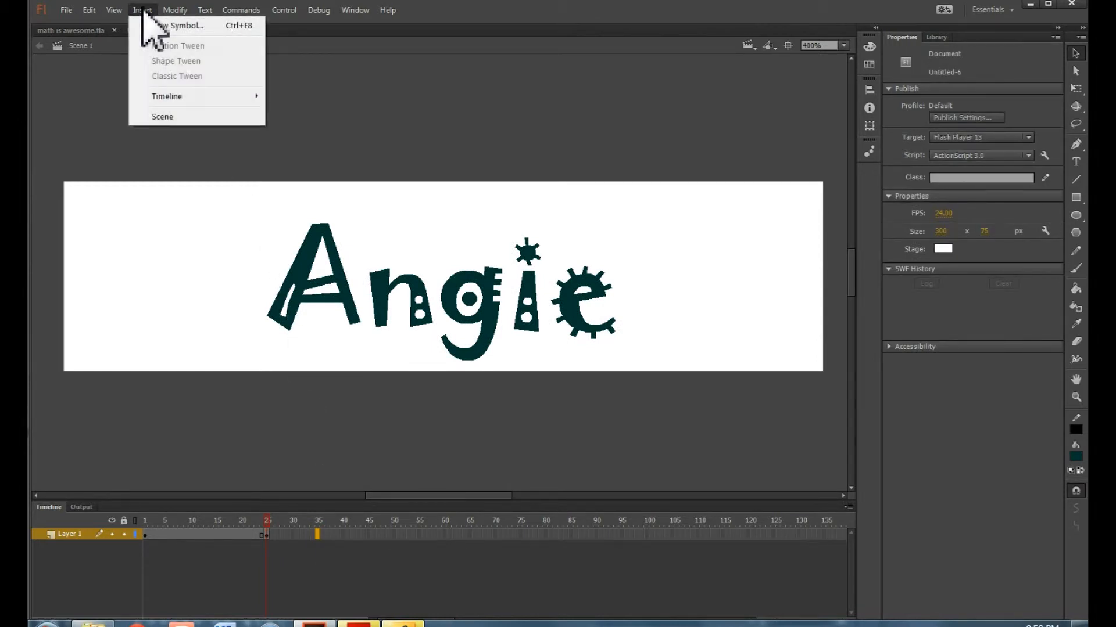
pyautogui.moveTo(196, 99)
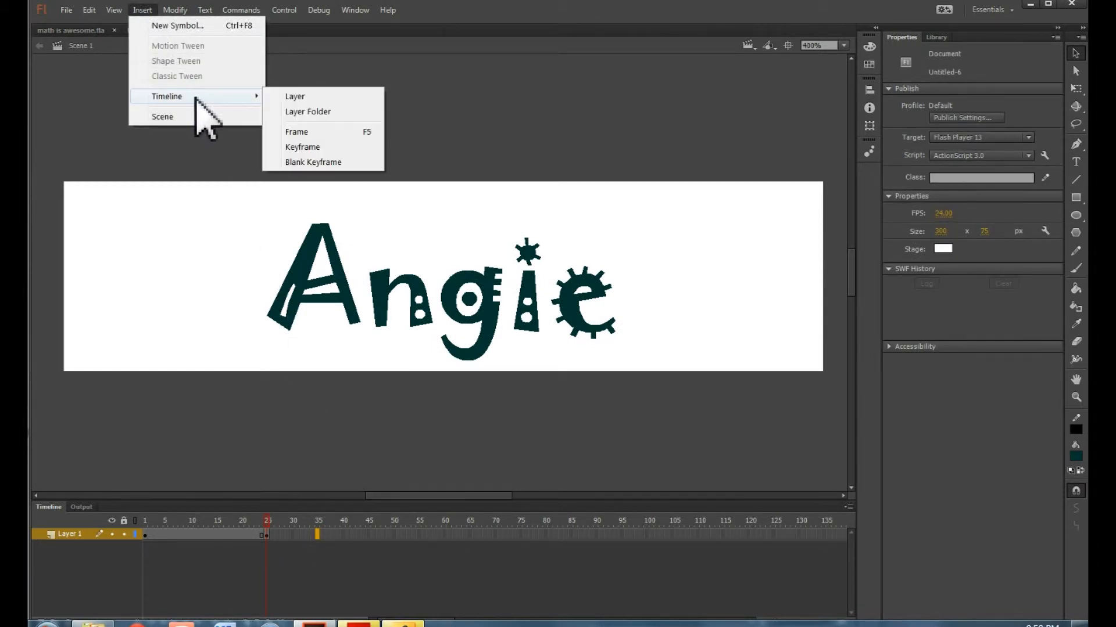
pyautogui.click(296, 147)
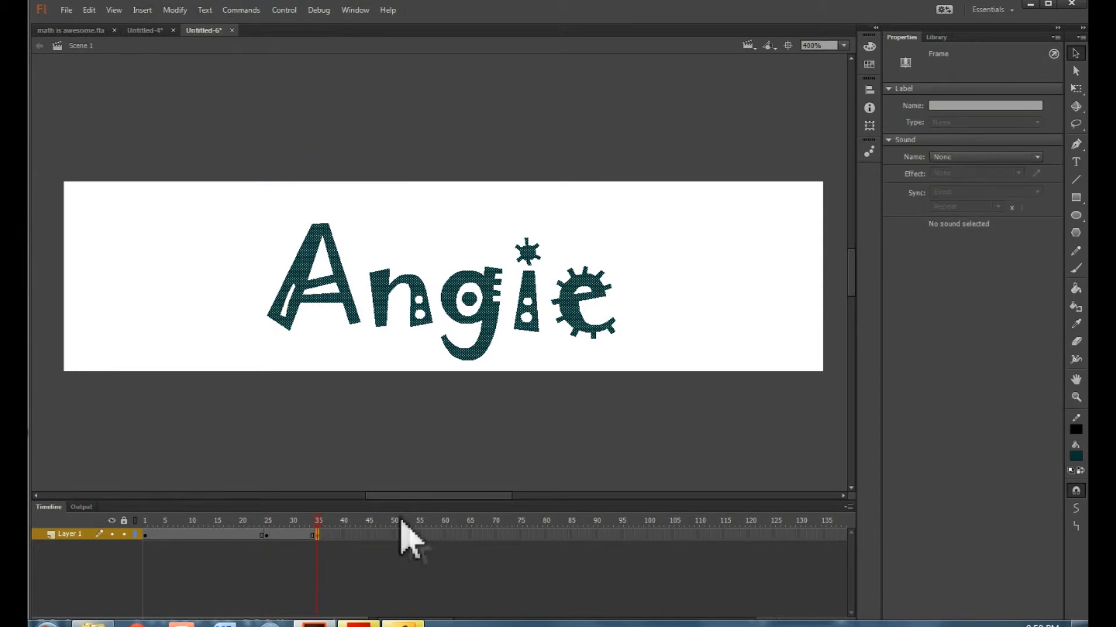
# - Insert keyframes at frames 60 and 70, then return to frame 25
pyautogui.click(444, 535)
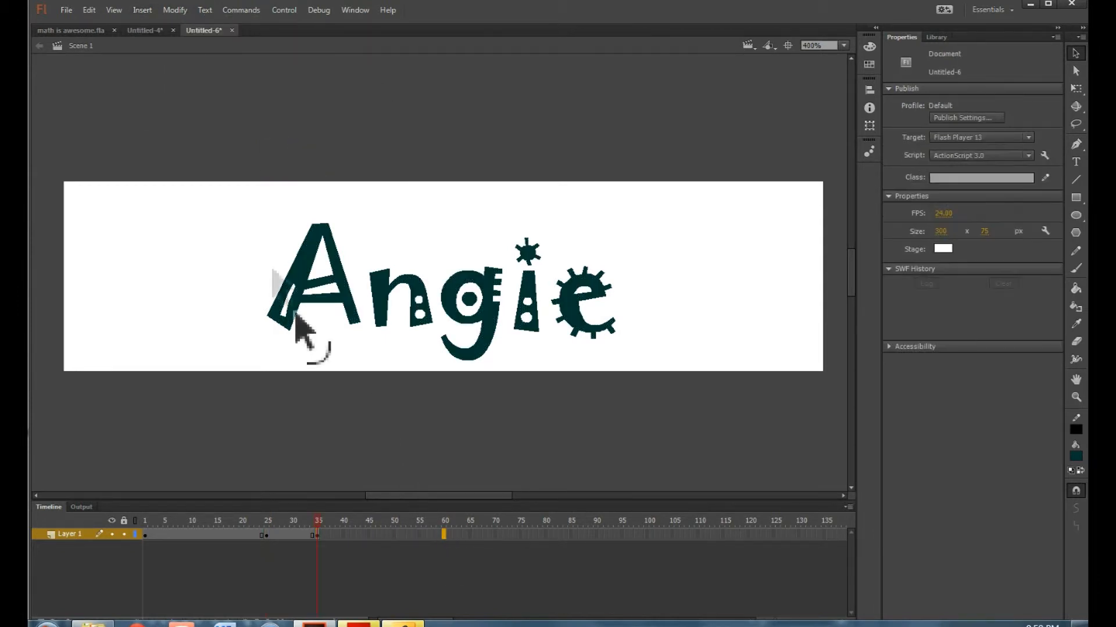
pyautogui.click(145, 12)
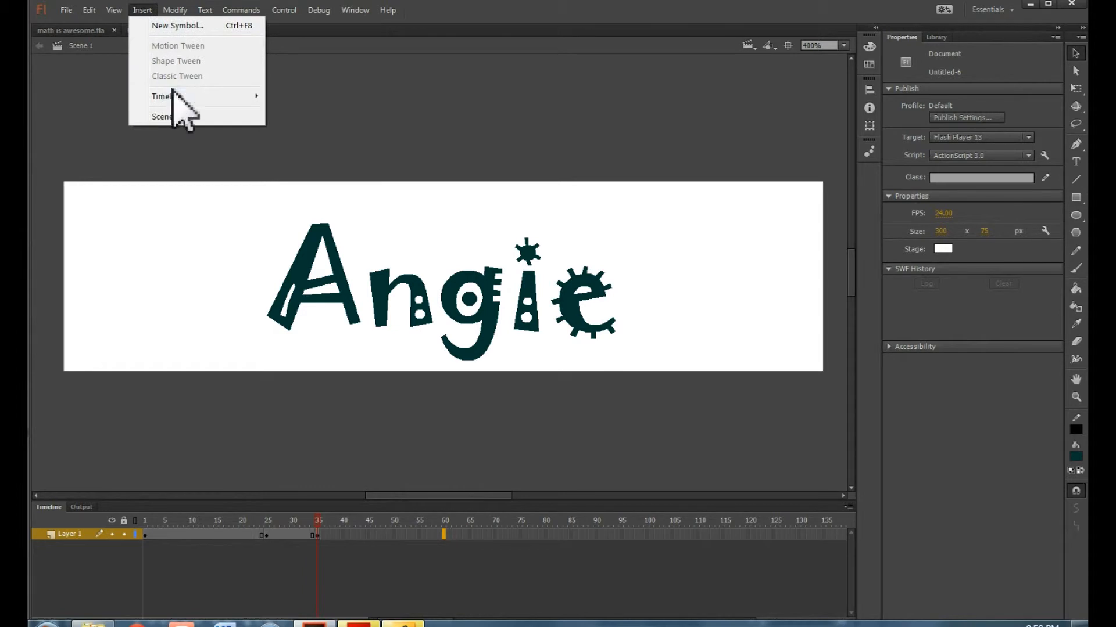
pyautogui.moveTo(177, 96)
pyautogui.click(302, 147)
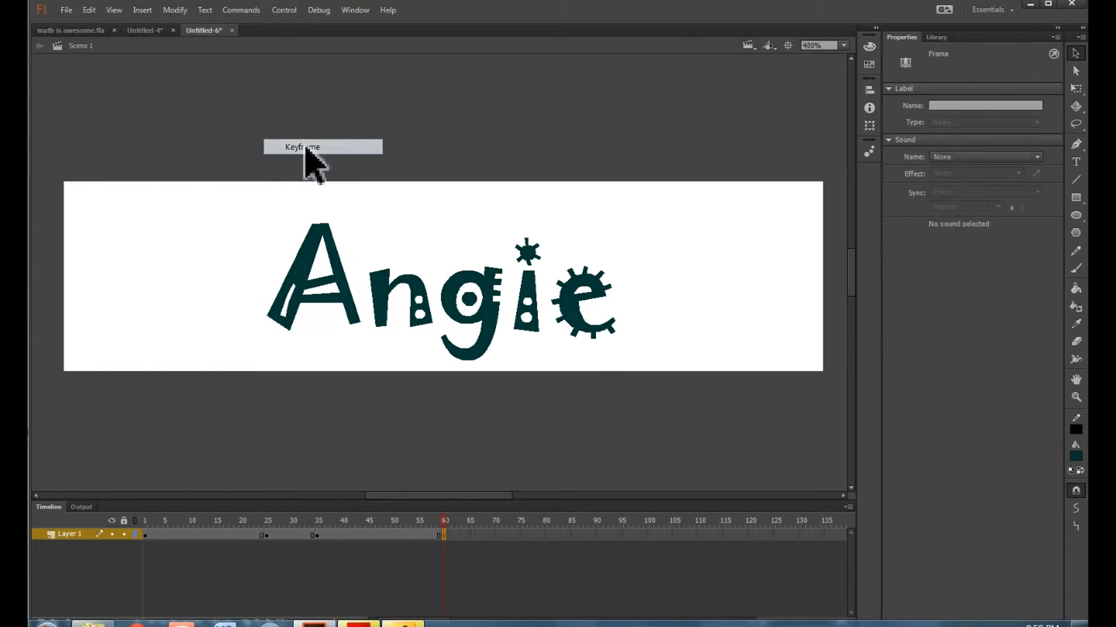
pyautogui.click(494, 535)
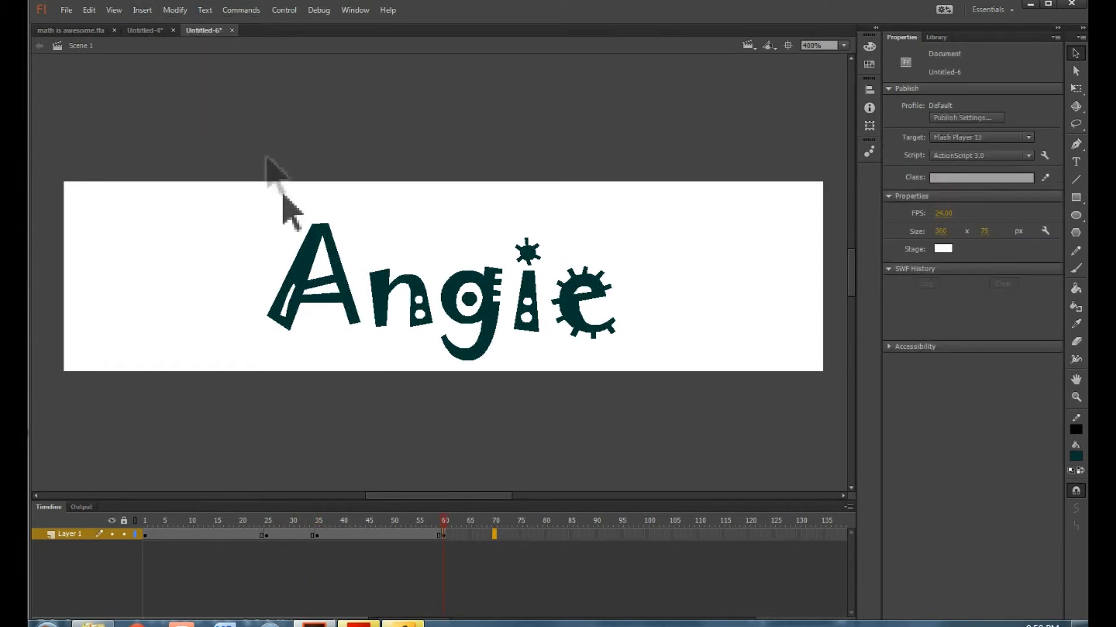
pyautogui.click(145, 10)
pyautogui.moveTo(176, 97)
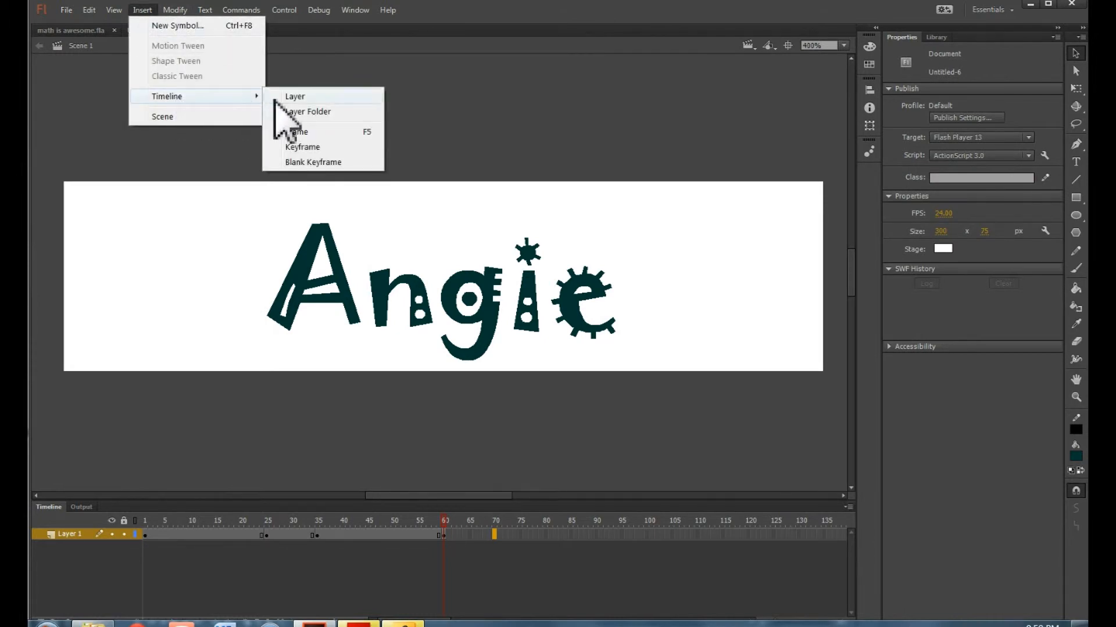
pyautogui.click(295, 148)
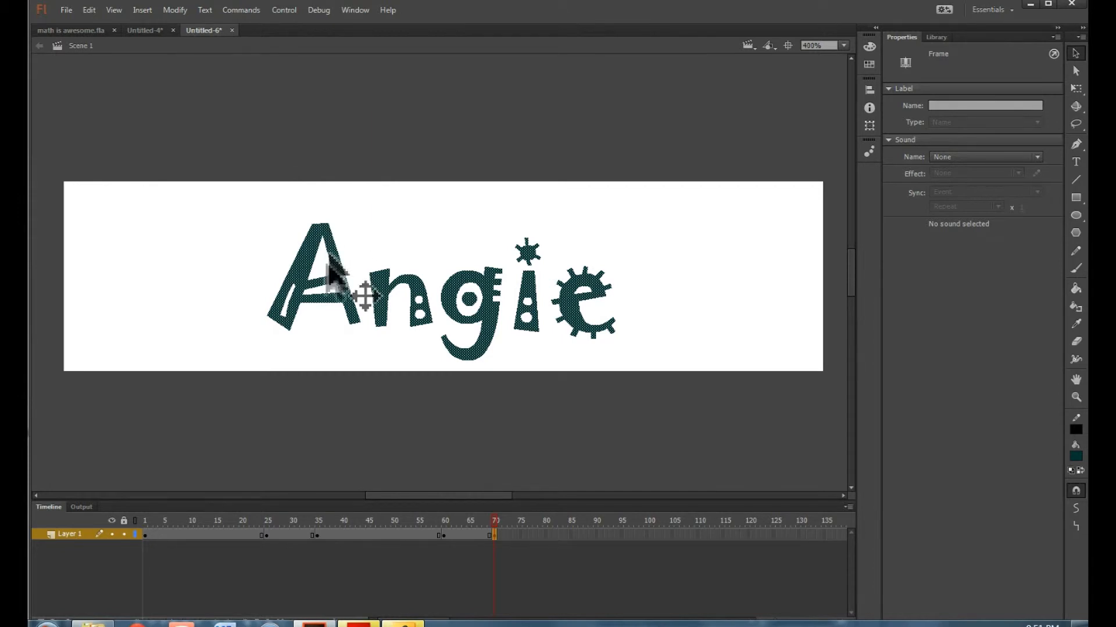
pyautogui.click(266, 535)
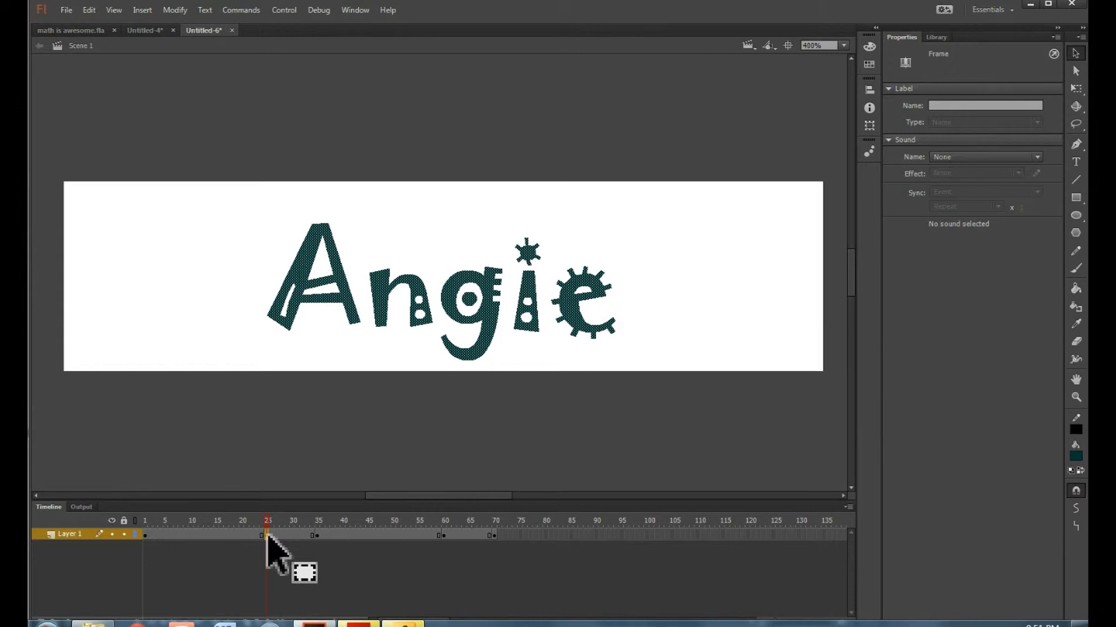
pyautogui.press('Delete')
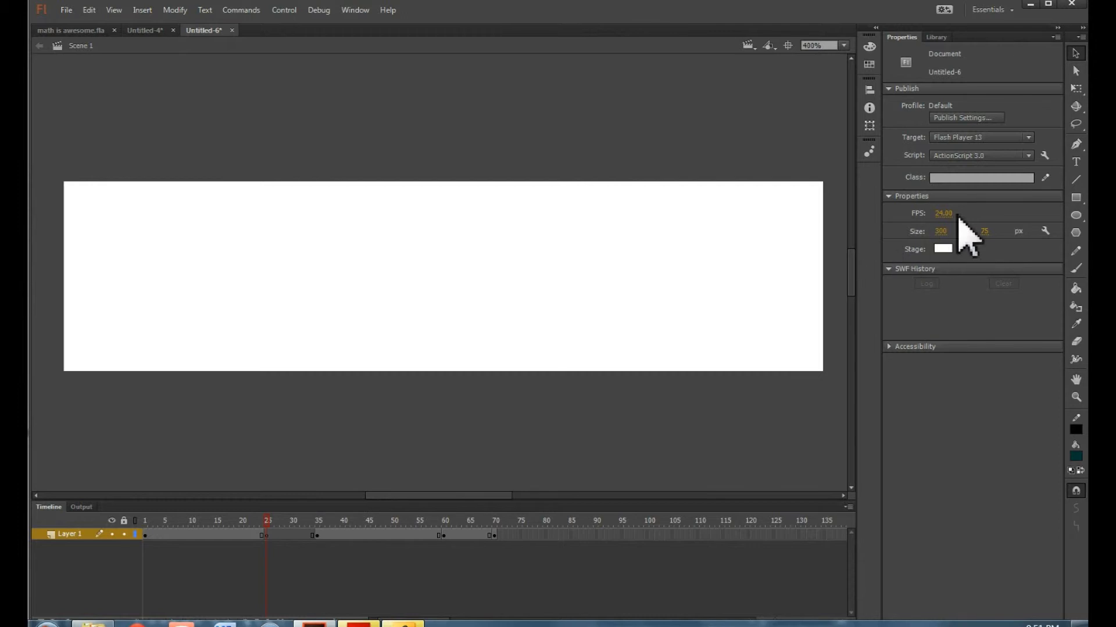
pyautogui.click(1075, 162)
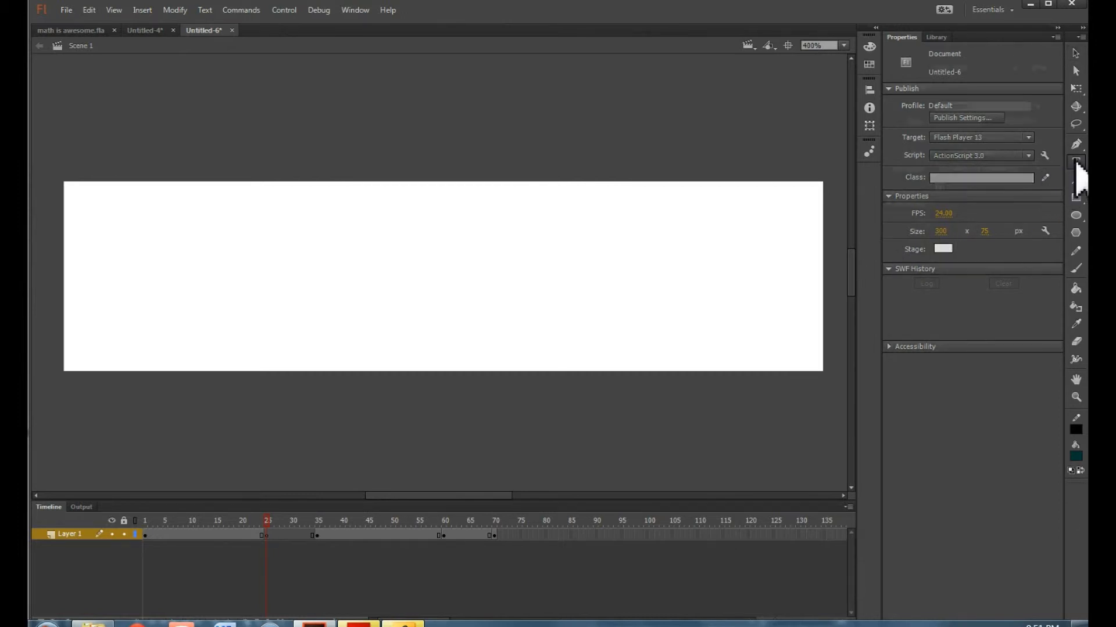
pyautogui.click(329, 299)
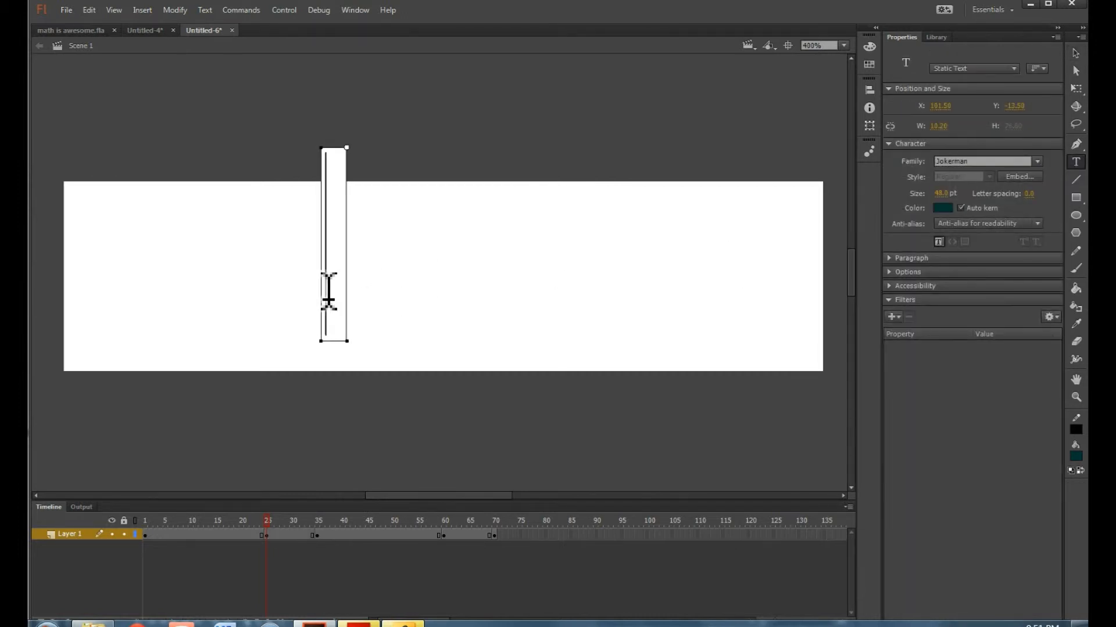
pyautogui.write('Loprx')
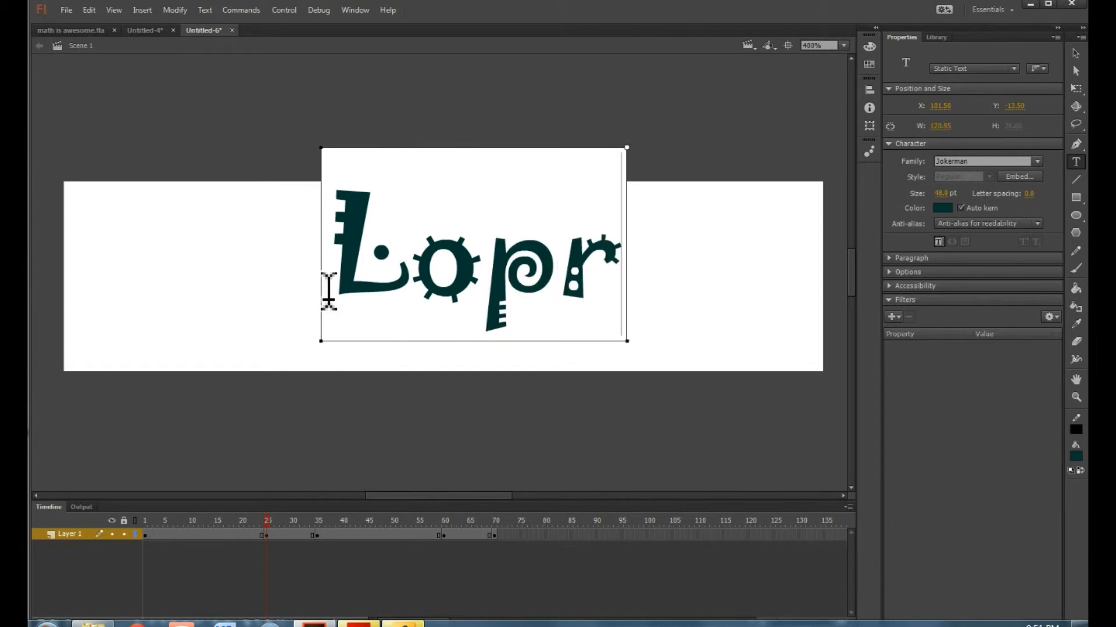
pyautogui.press('BackSpace')
pyautogui.press('BackSpace')
pyautogui.press('BackSpace')
pyautogui.press('BackSpace')
pyautogui.press('BackSpace')
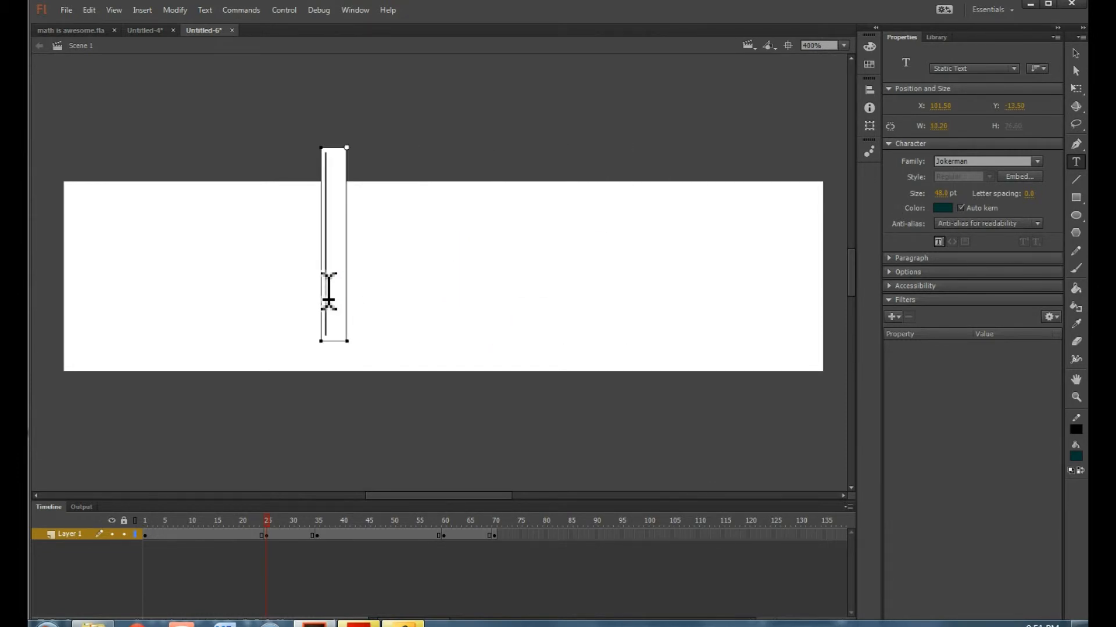
pyautogui.write('Lopez')
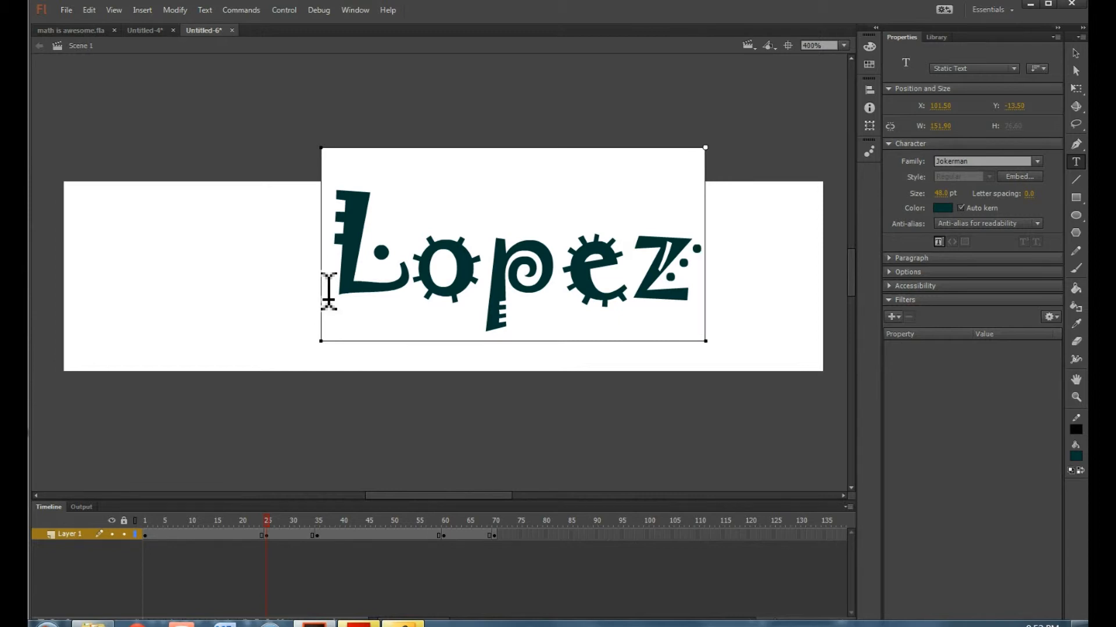
pyautogui.press('Escape')
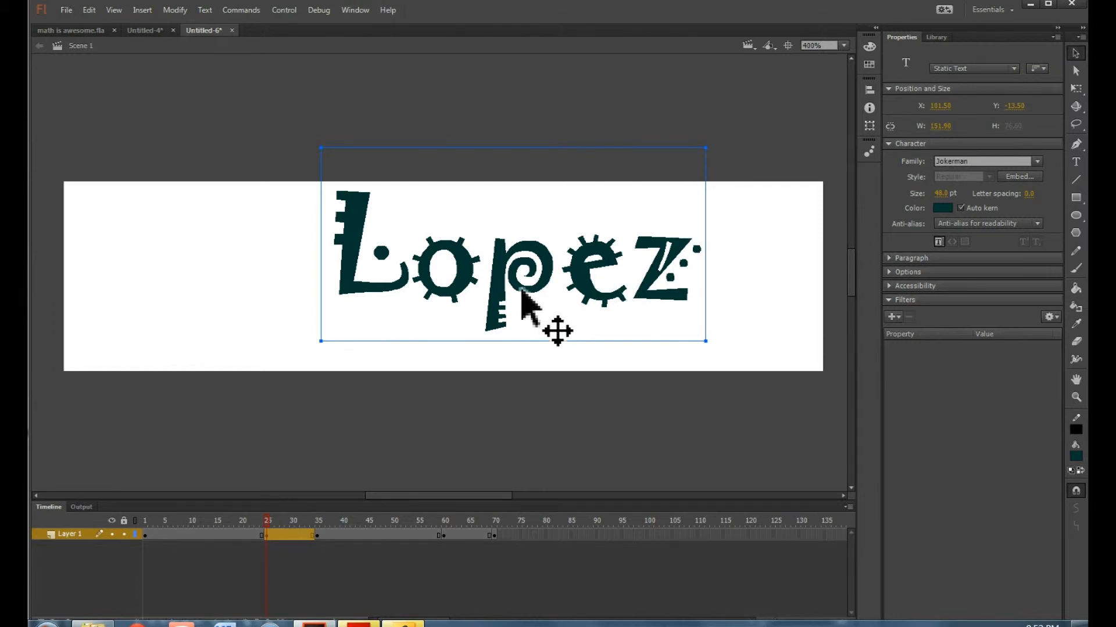
# - Centre the Lopez text horizontally and vertically on the stage
pyautogui.click(176, 12)
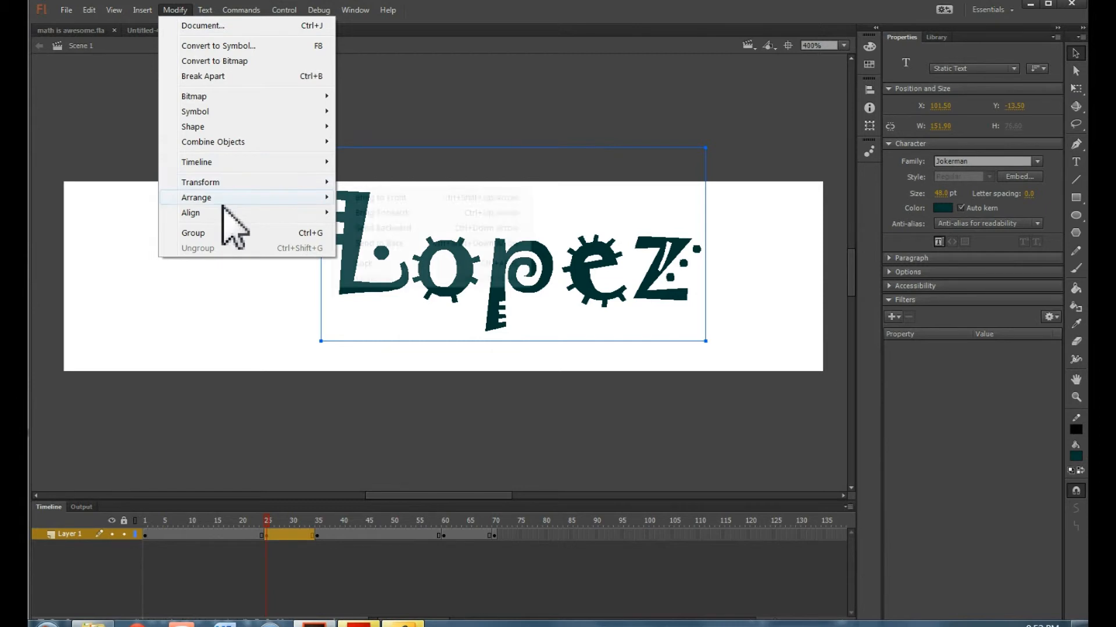
pyautogui.moveTo(227, 219)
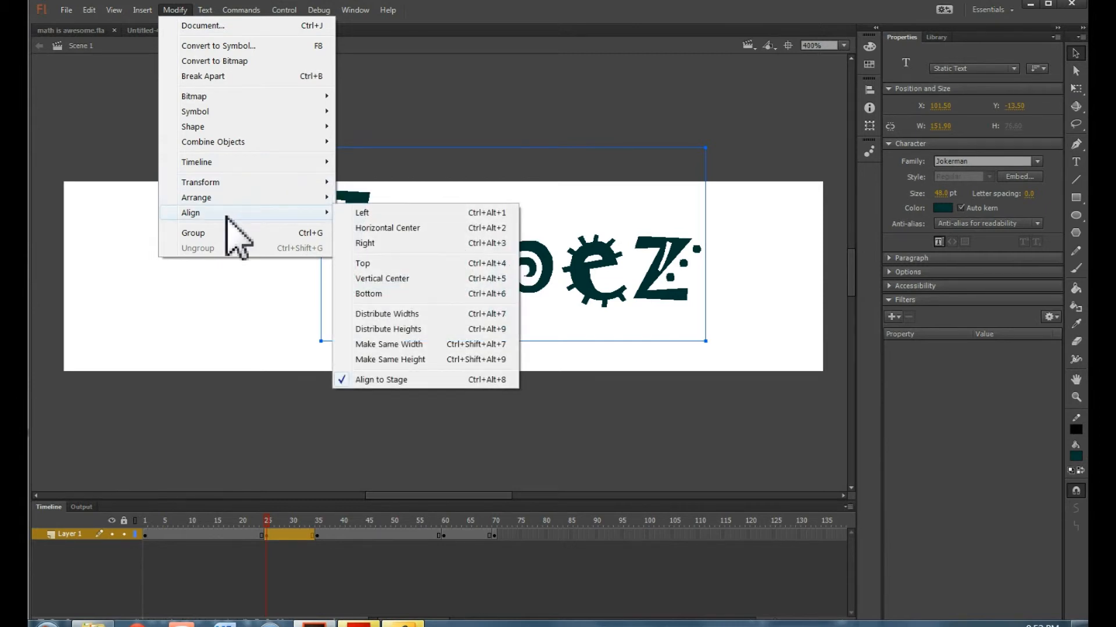
pyautogui.click(385, 228)
pyautogui.click(175, 10)
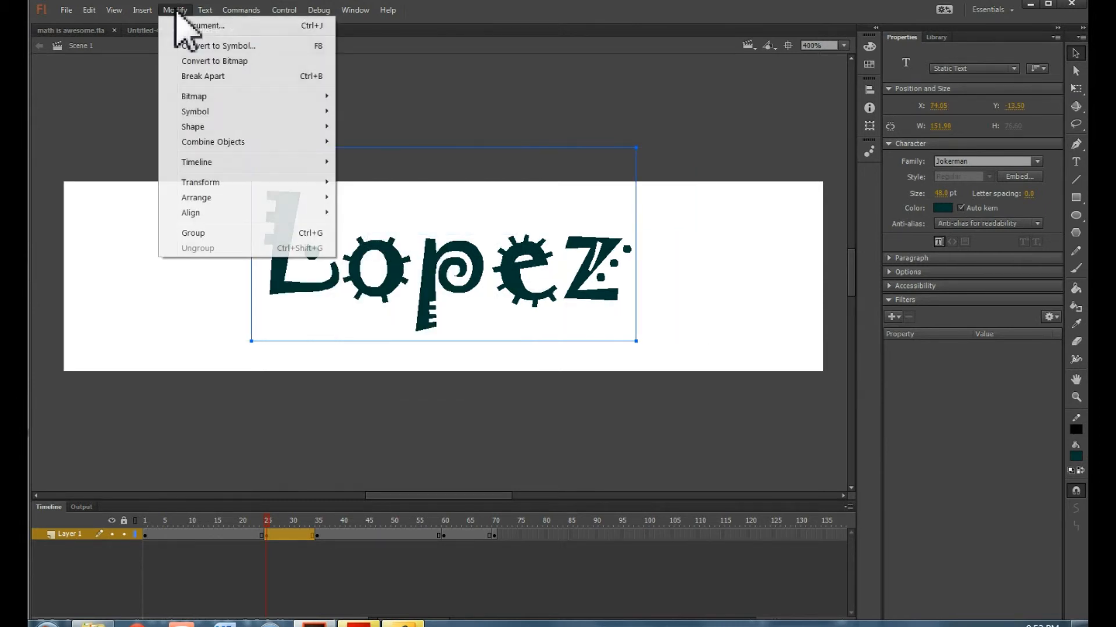
pyautogui.moveTo(235, 212)
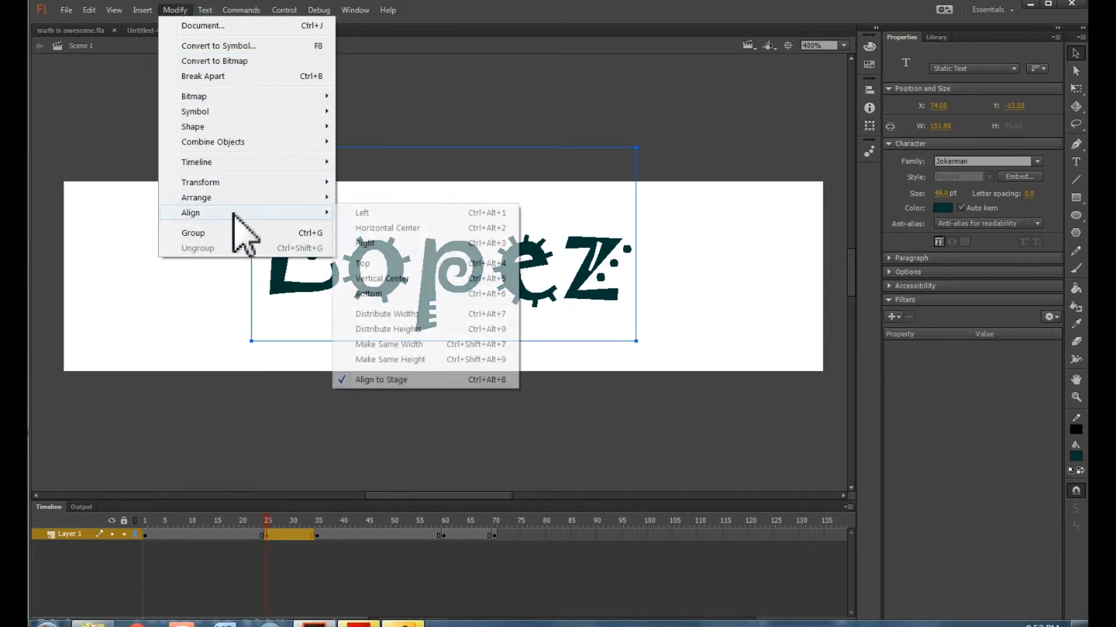
pyautogui.click(396, 280)
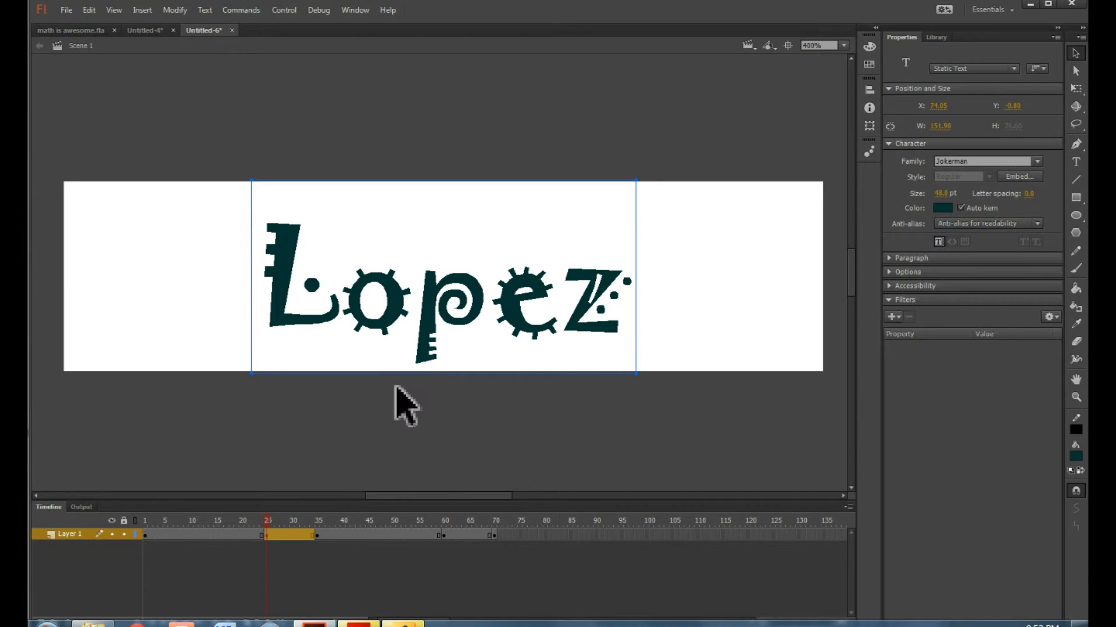
# - Break Lopez apart twice into filled shapes at X 79.25, Y 16.10
pyautogui.click(169, 10)
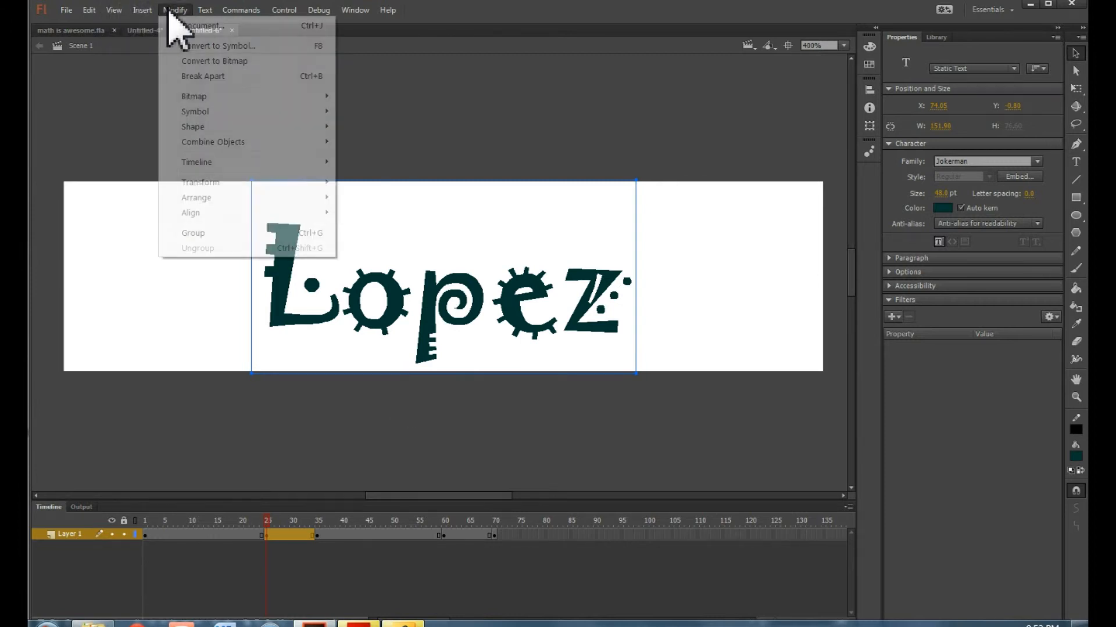
pyautogui.click(202, 76)
pyautogui.click(173, 12)
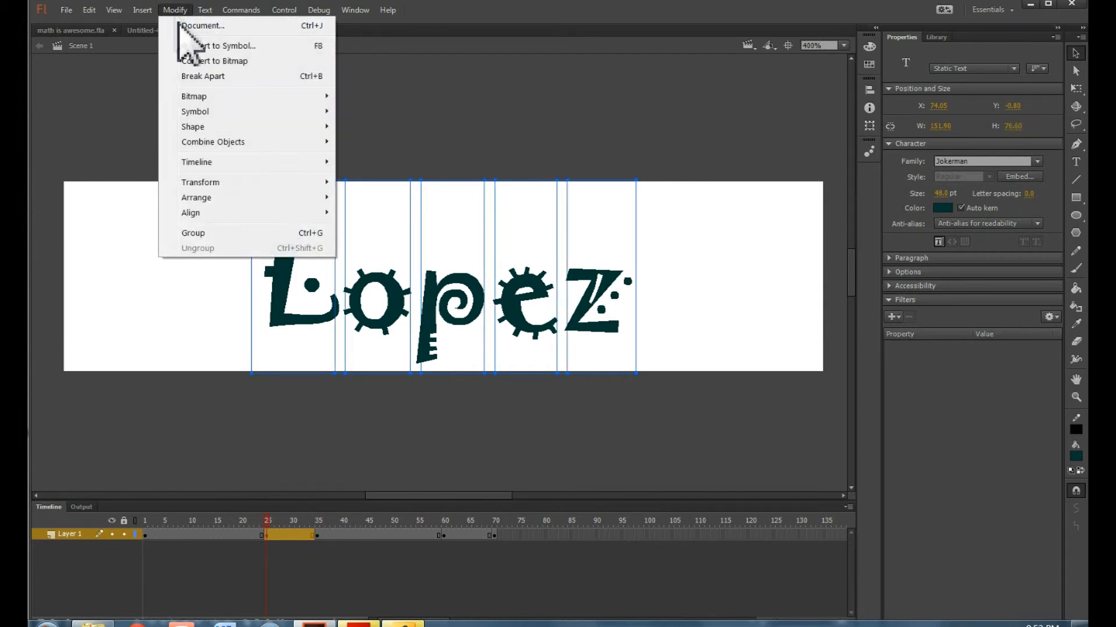
pyautogui.click(203, 76)
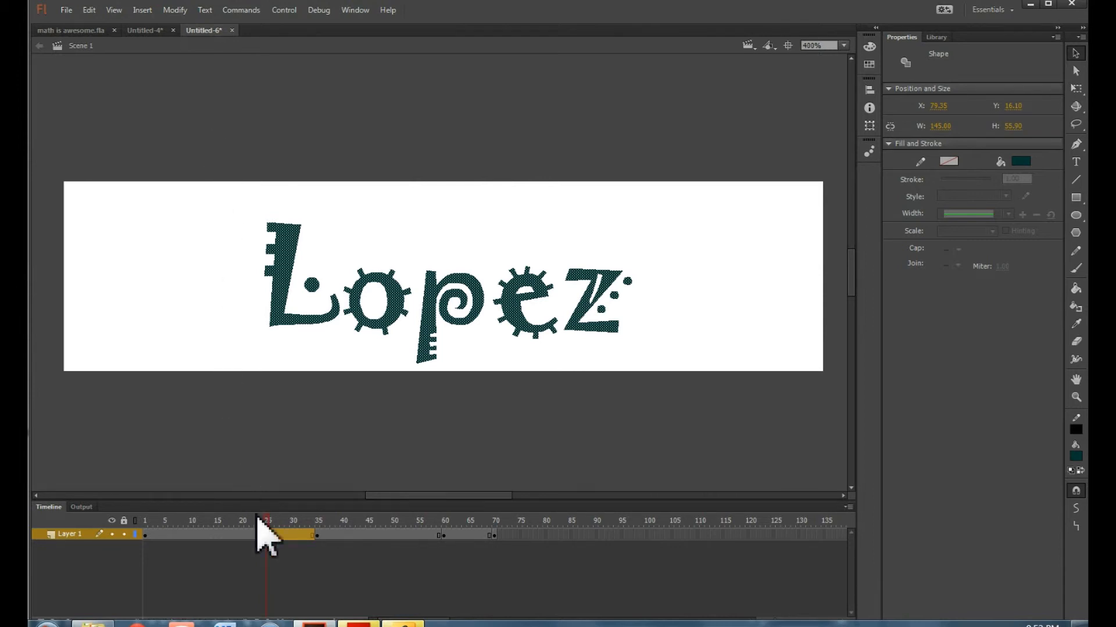
# - Copy the Lopez shapes from frame 25 and paste them in place at frame 35
pyautogui.click(266, 535)
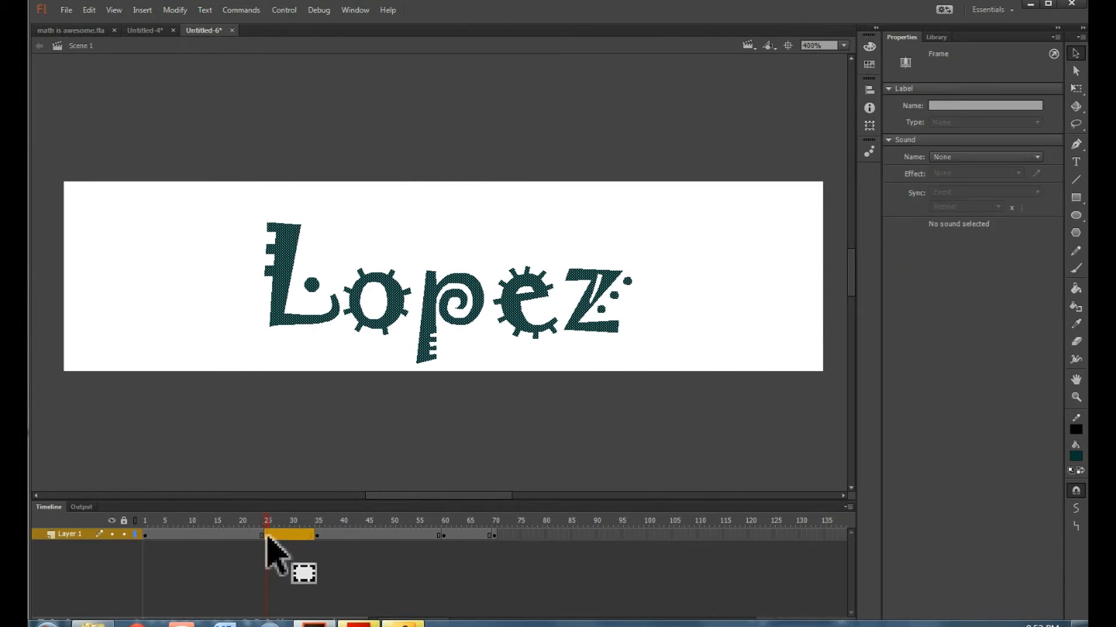
pyautogui.click(89, 10)
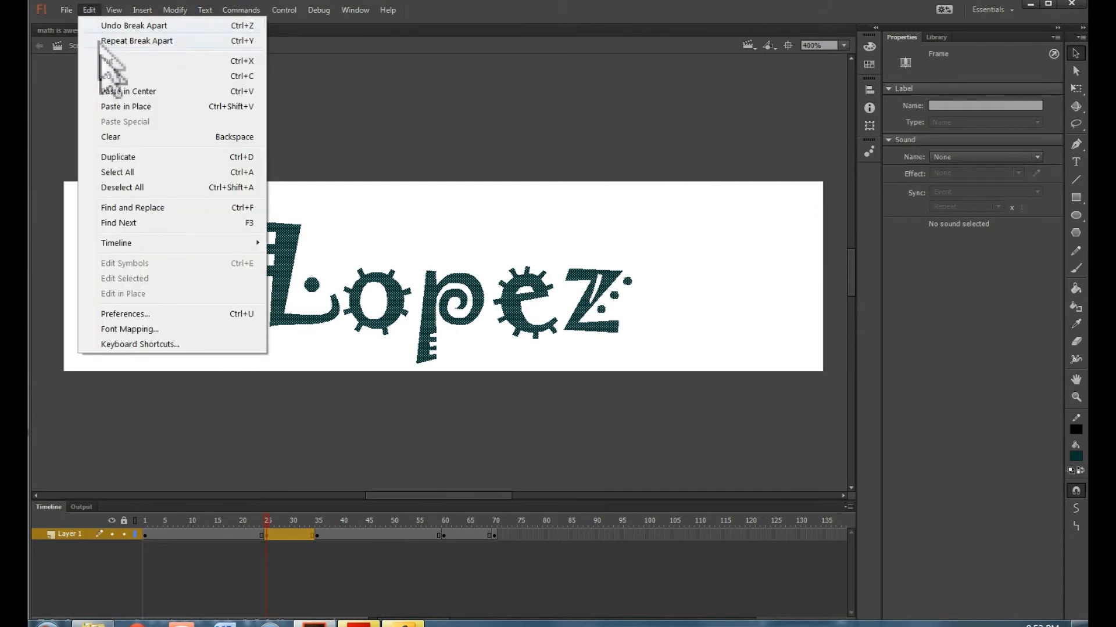
pyautogui.click(102, 77)
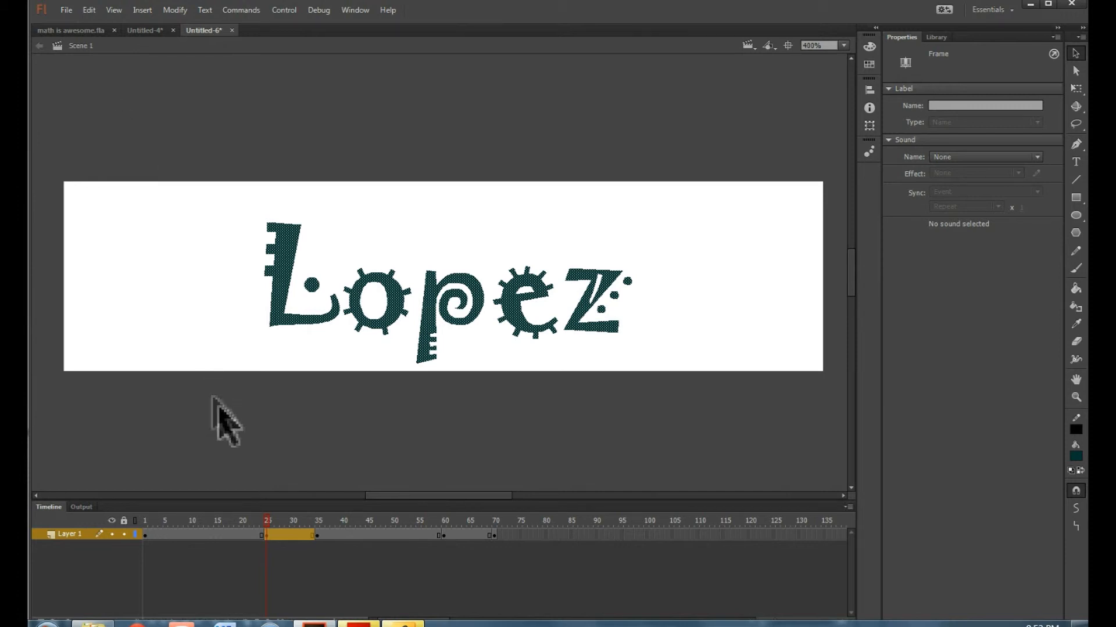
pyautogui.click(317, 534)
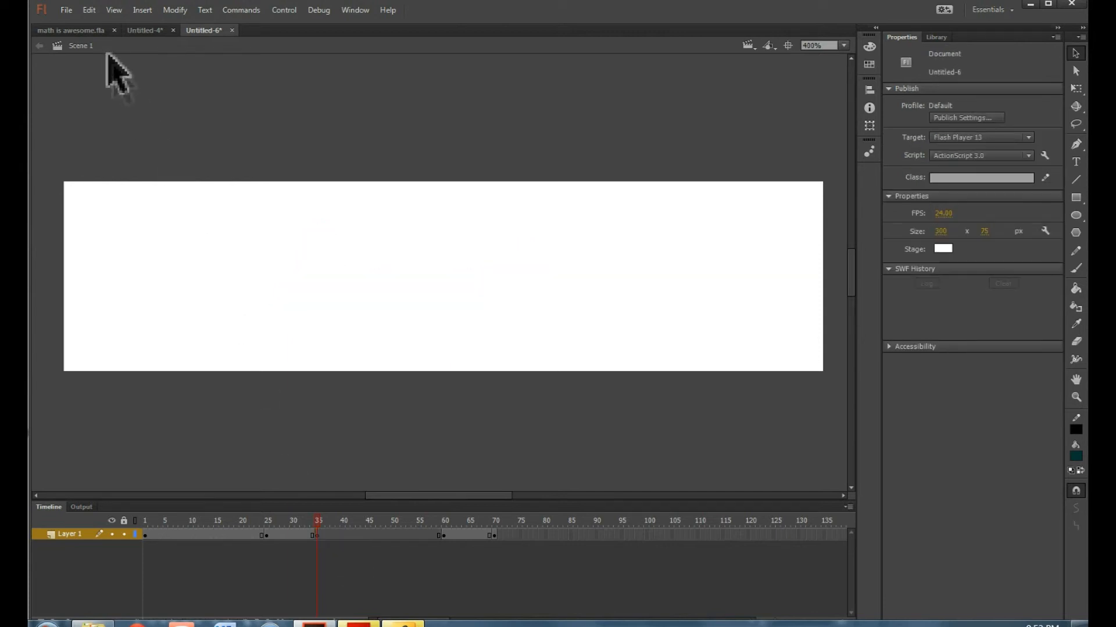
pyautogui.click(92, 12)
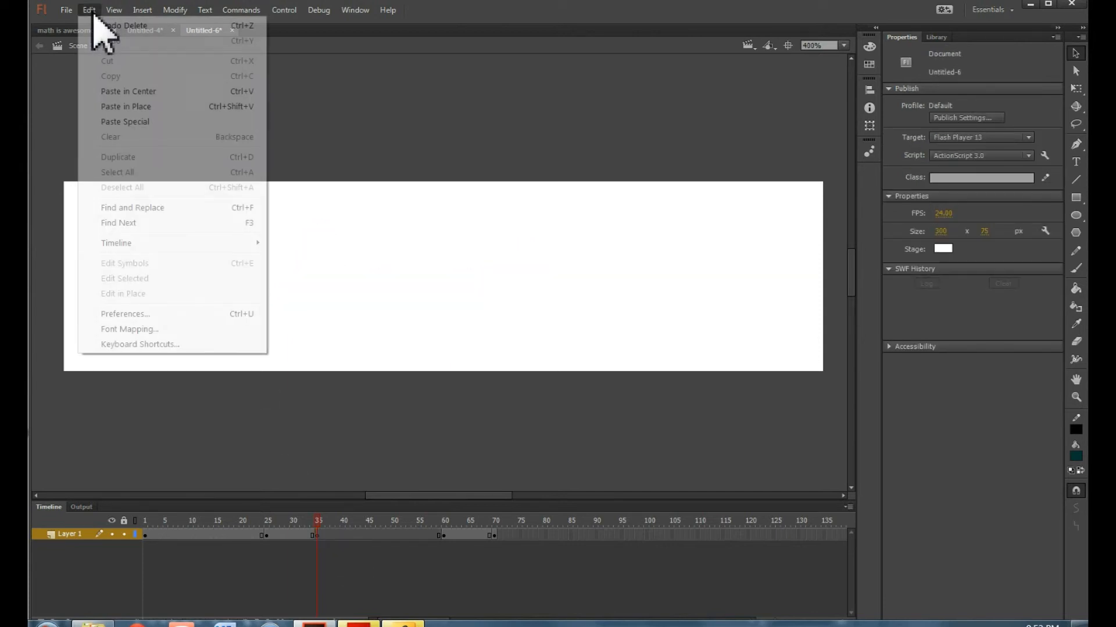
pyautogui.click(121, 106)
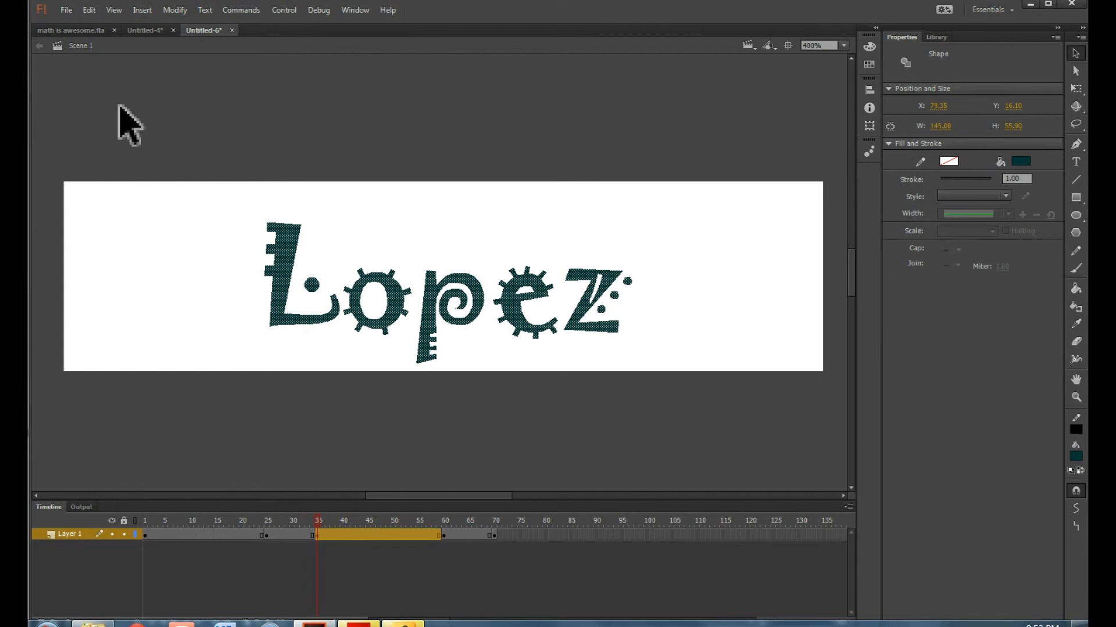
# - Add shape tweens across frames 1–24 and across the span starting at frame 35
pyautogui.click(145, 536)
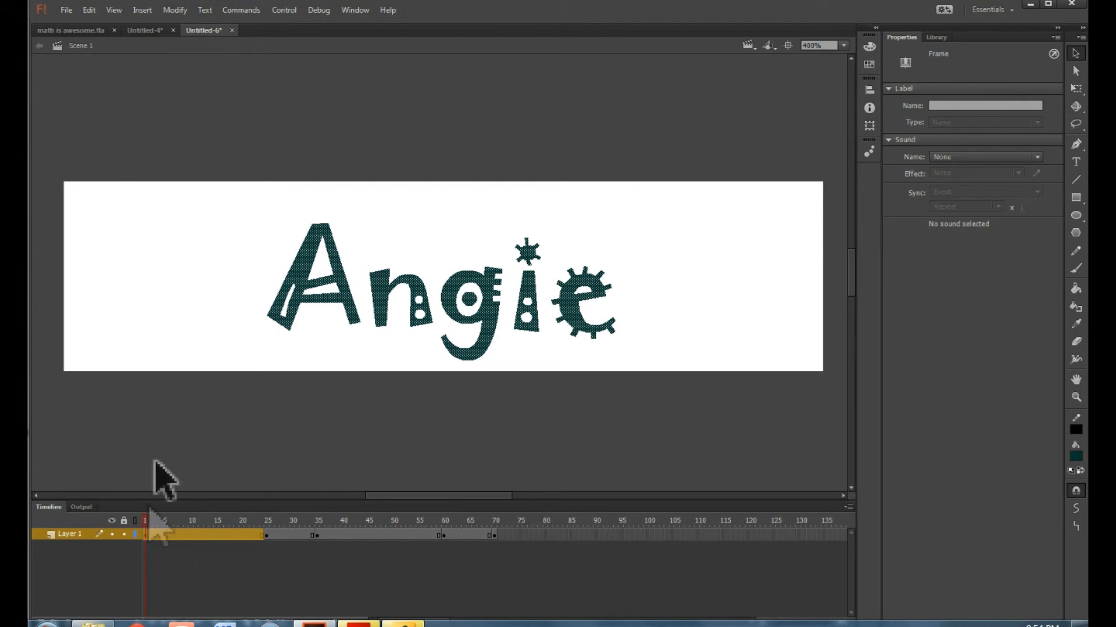
pyautogui.click(143, 11)
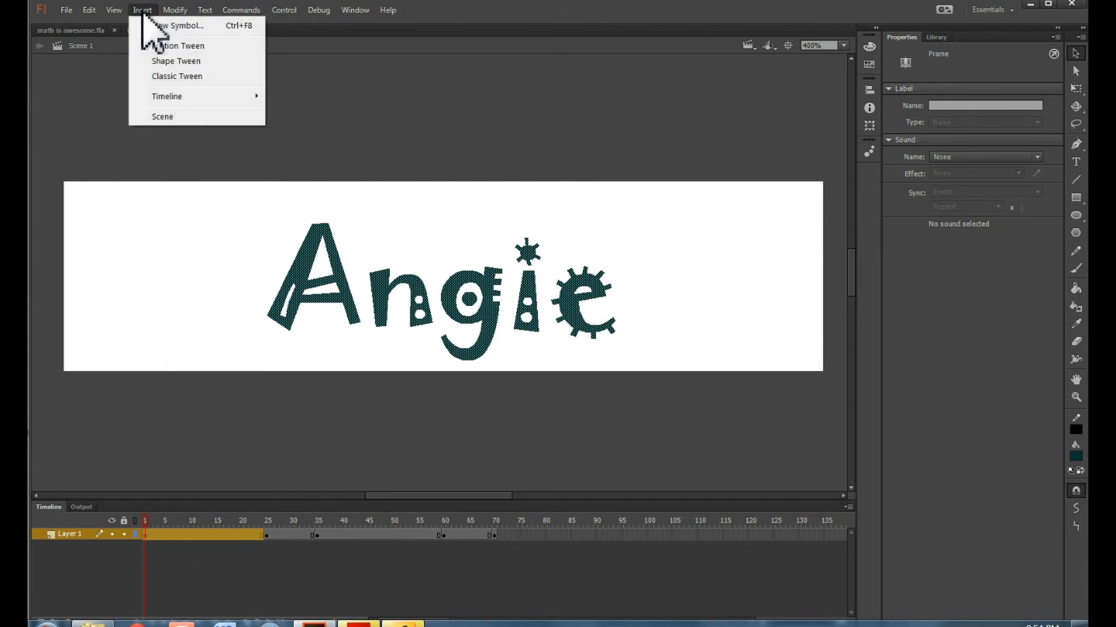
pyautogui.click(174, 61)
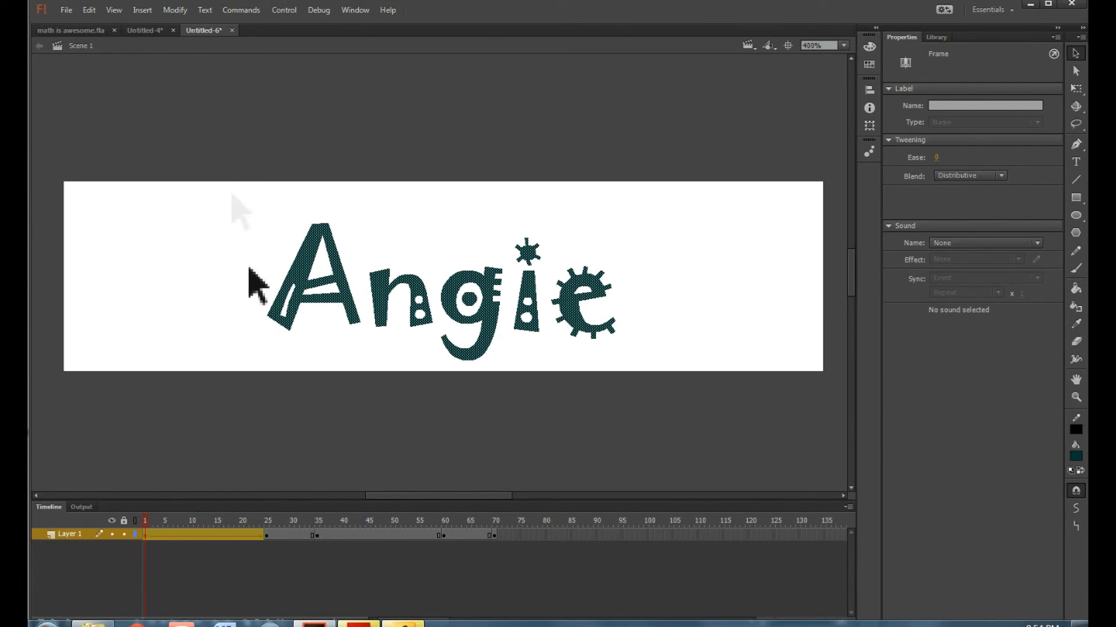
pyautogui.click(317, 535)
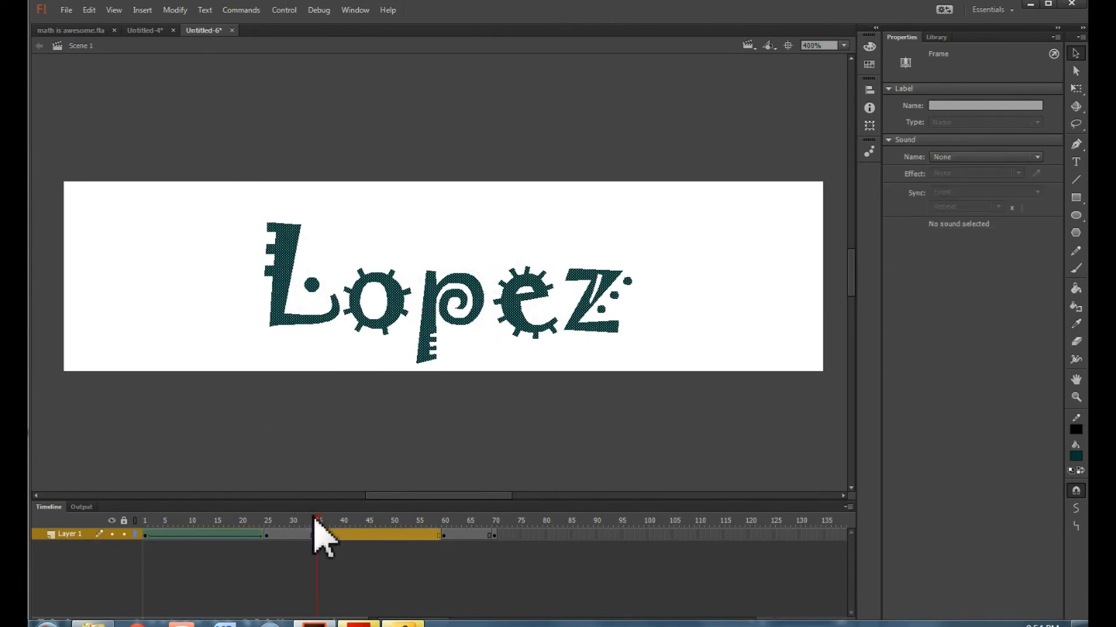
pyautogui.click(142, 12)
pyautogui.click(165, 61)
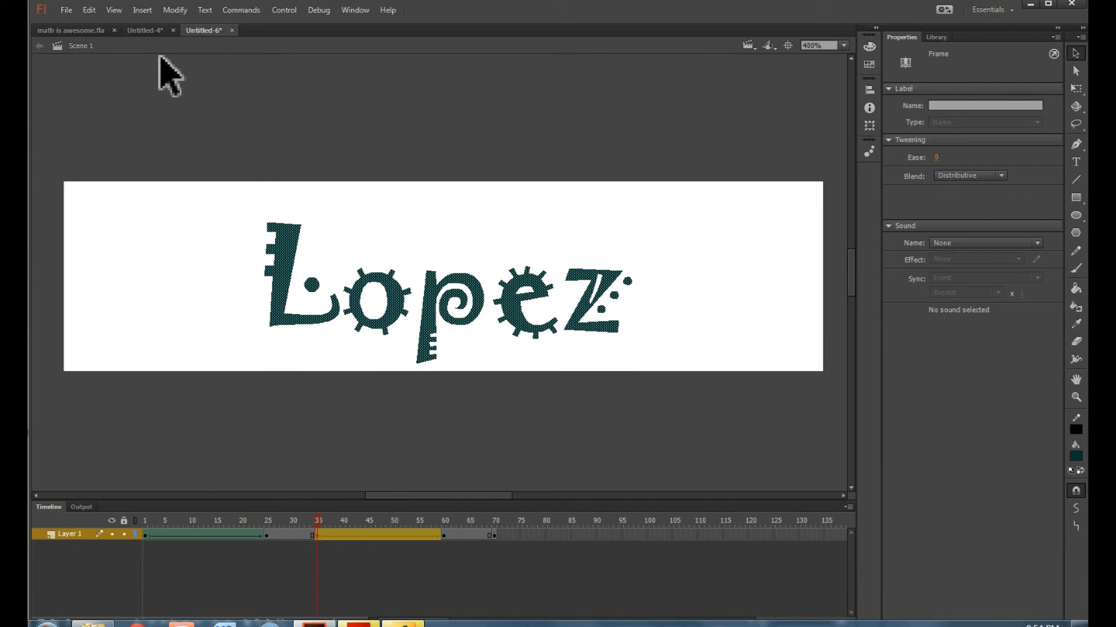
# - Run Control > Play to watch the shape tween morph 'Lopez' back into 'Angie'
pyautogui.click(284, 13)
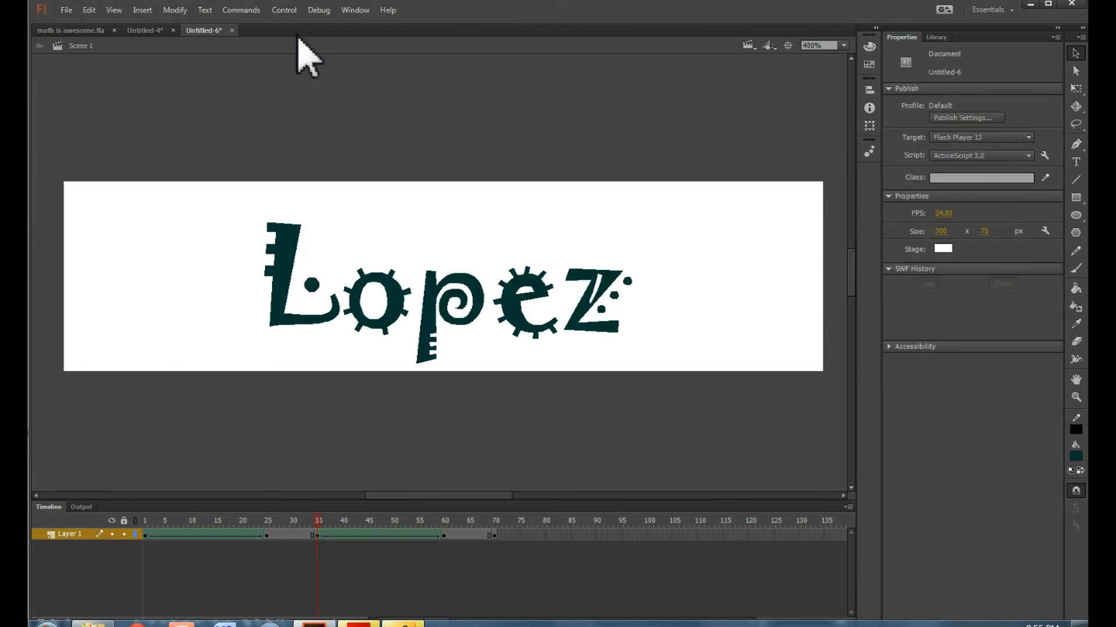
pyautogui.click(285, 11)
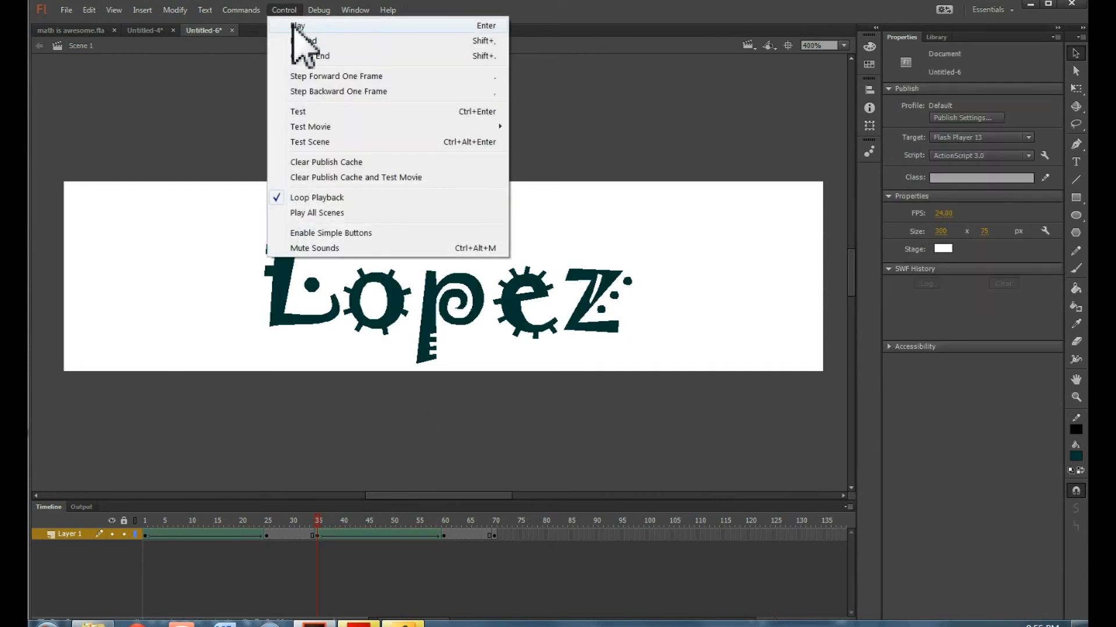
pyautogui.click(293, 26)
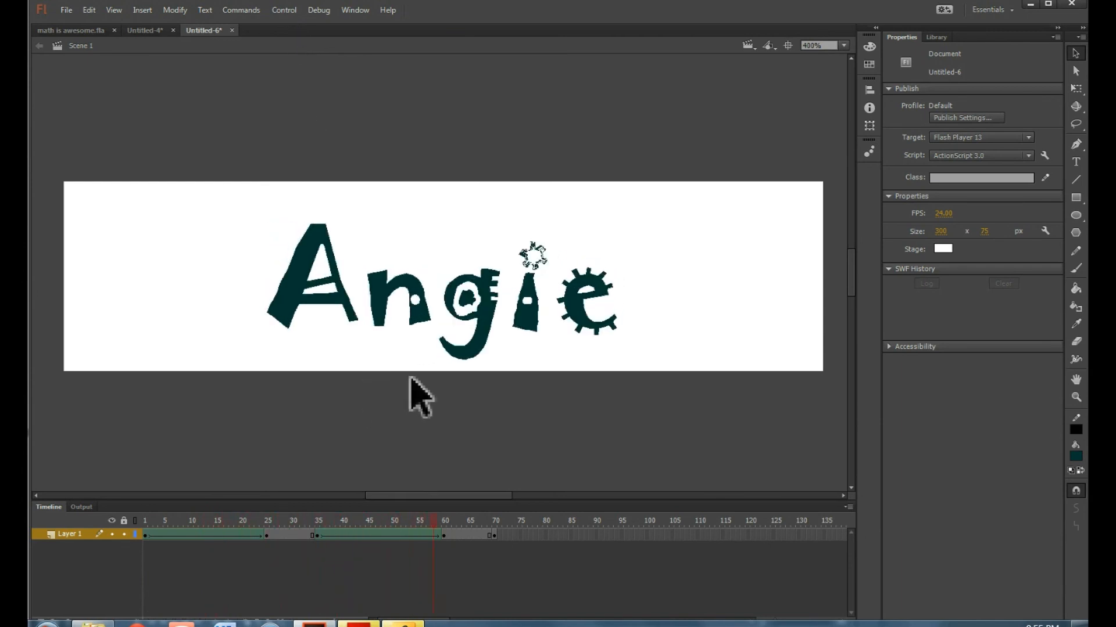
# - Switch to math is awesome.fla, zoom its stage to 400% and play its pink text tween
pyautogui.click(96, 31)
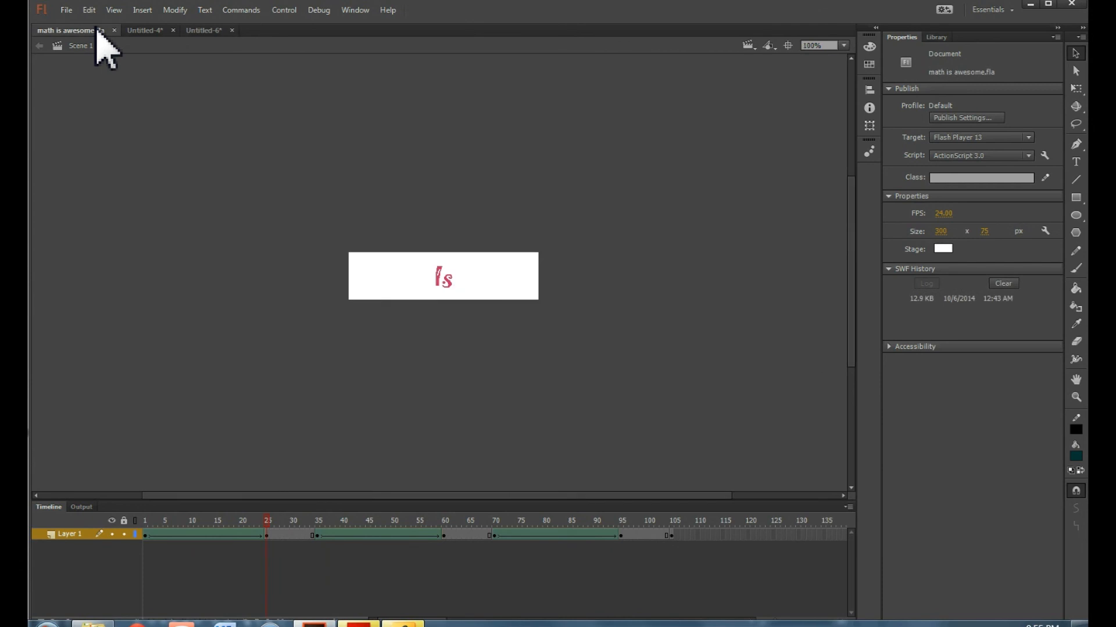
pyautogui.click(845, 47)
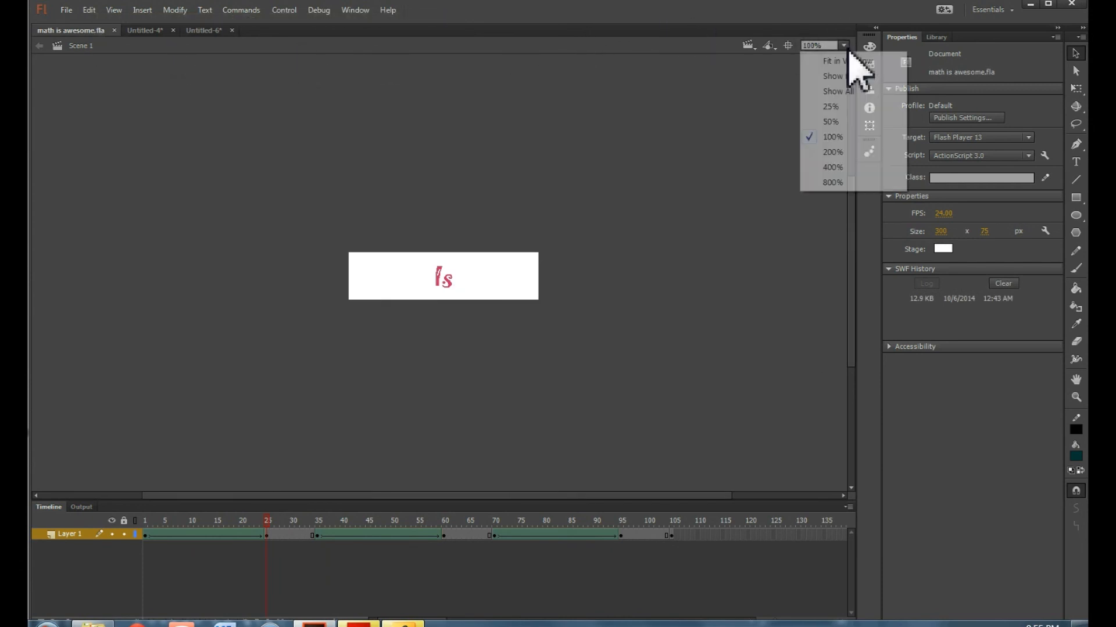
pyautogui.click(831, 168)
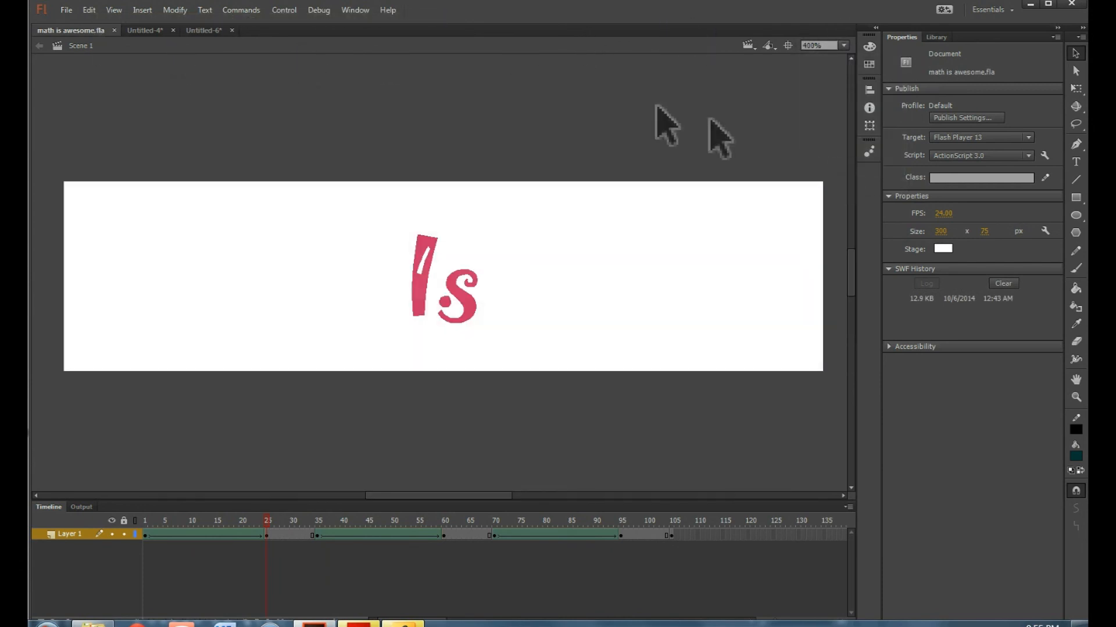
pyautogui.click(290, 13)
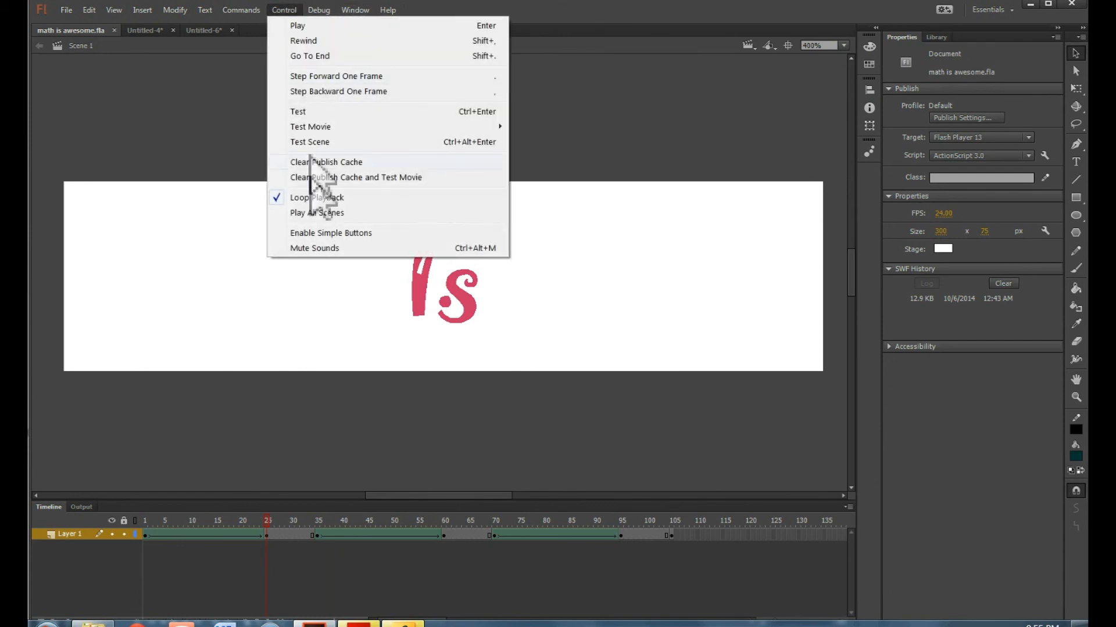
pyautogui.click(306, 25)
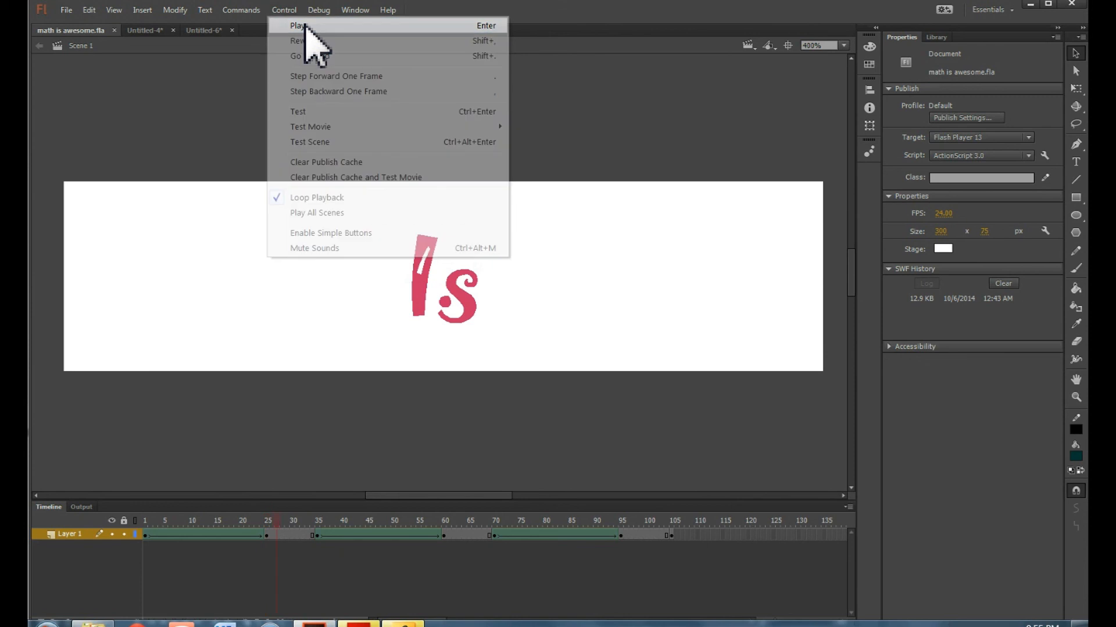